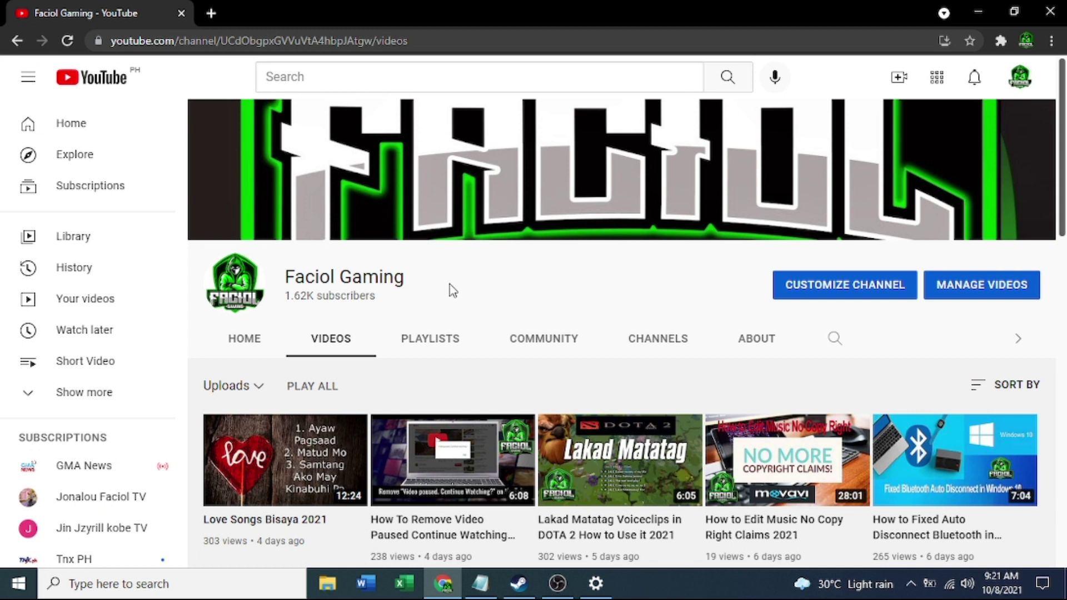
{"action": "left_click_drag", "start_coordinate": [432, 283], "coordinate": [278, 277]}
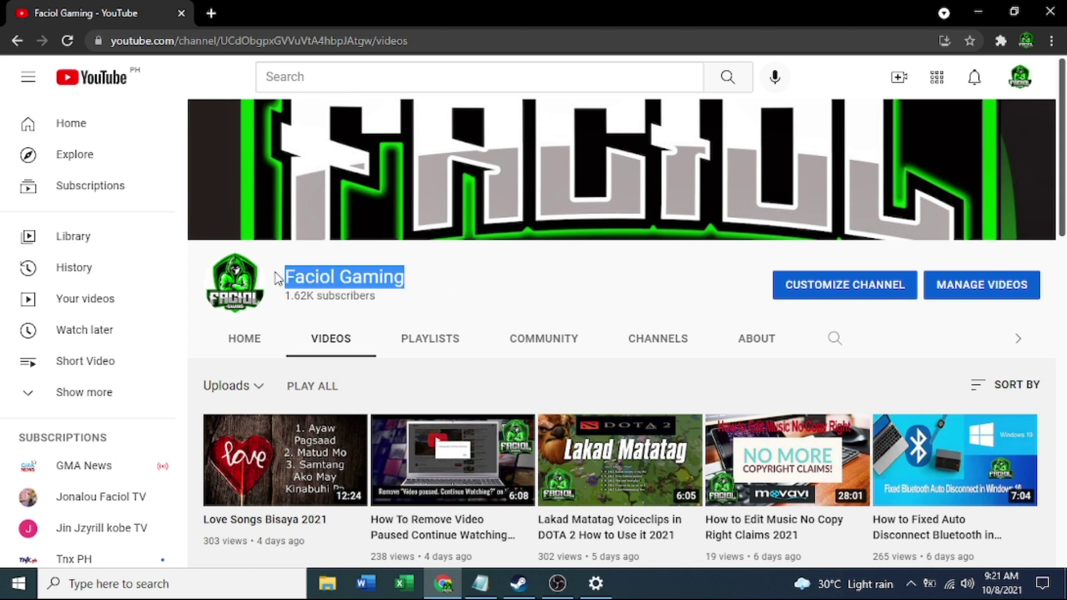
{"action": "left_click", "coordinate": [434, 310]}
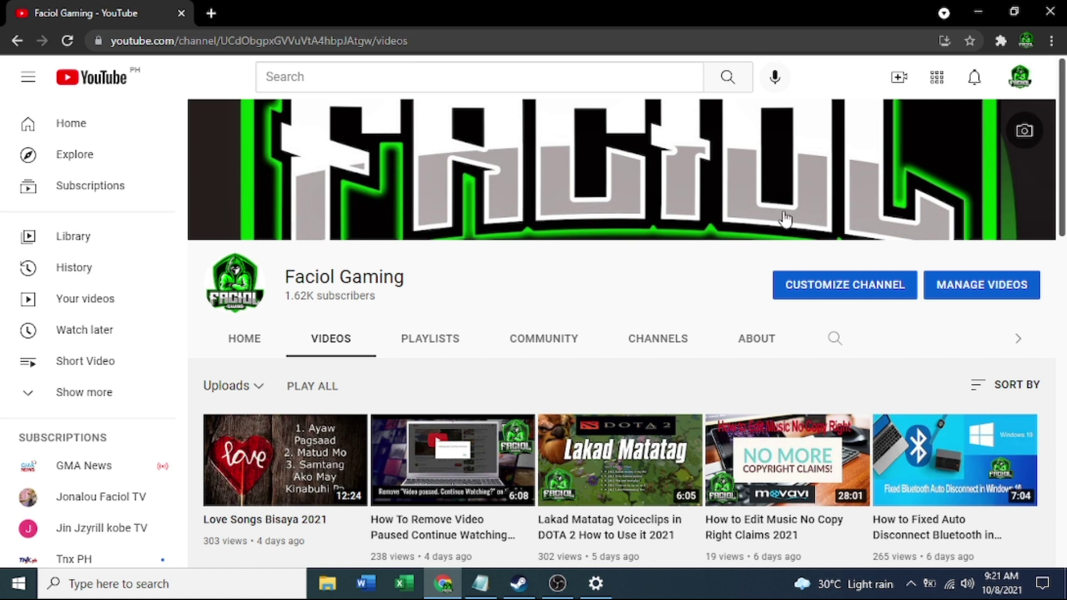
Step: Switch to Steam, verify the integrity of Dota 2's local game files, and dismiss the validation report
{"action": "left_click", "coordinate": [979, 13]}
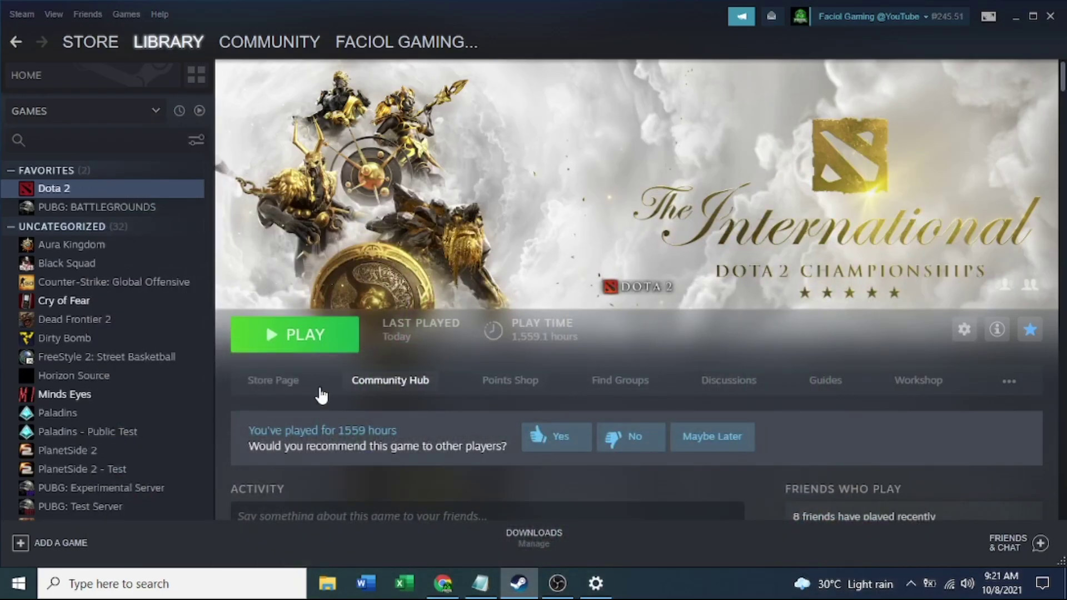
{"action": "right_click", "coordinate": [115, 189]}
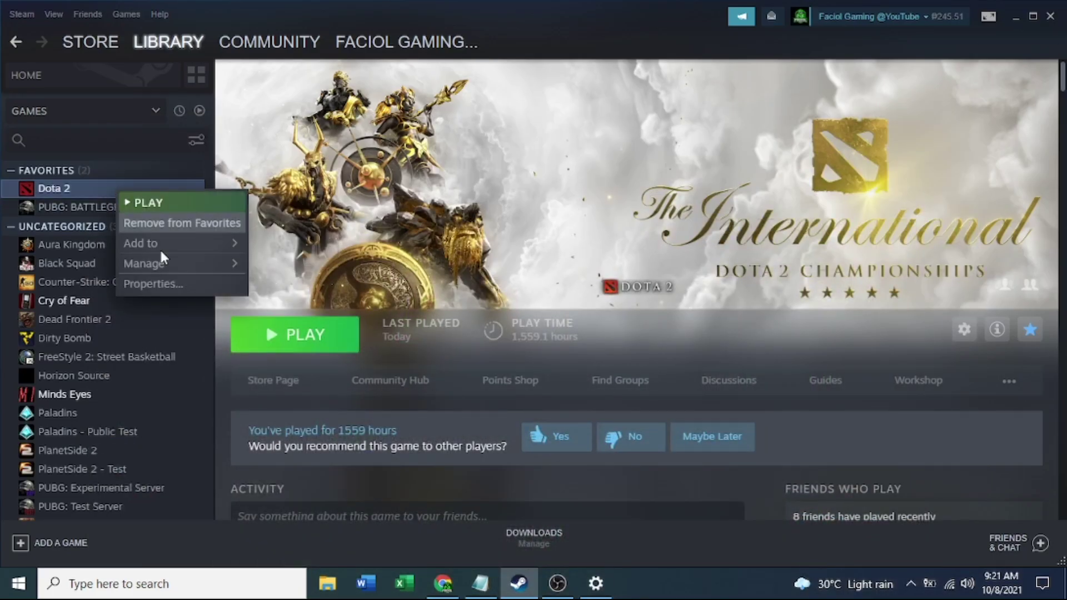
{"action": "left_click", "coordinate": [179, 284]}
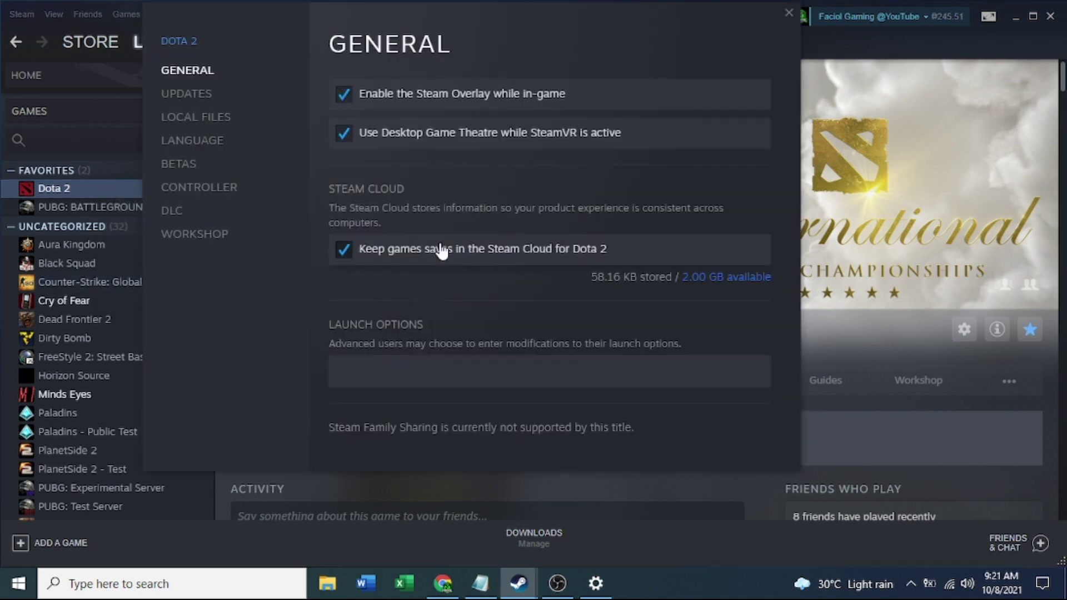
{"action": "left_click", "coordinate": [219, 143]}
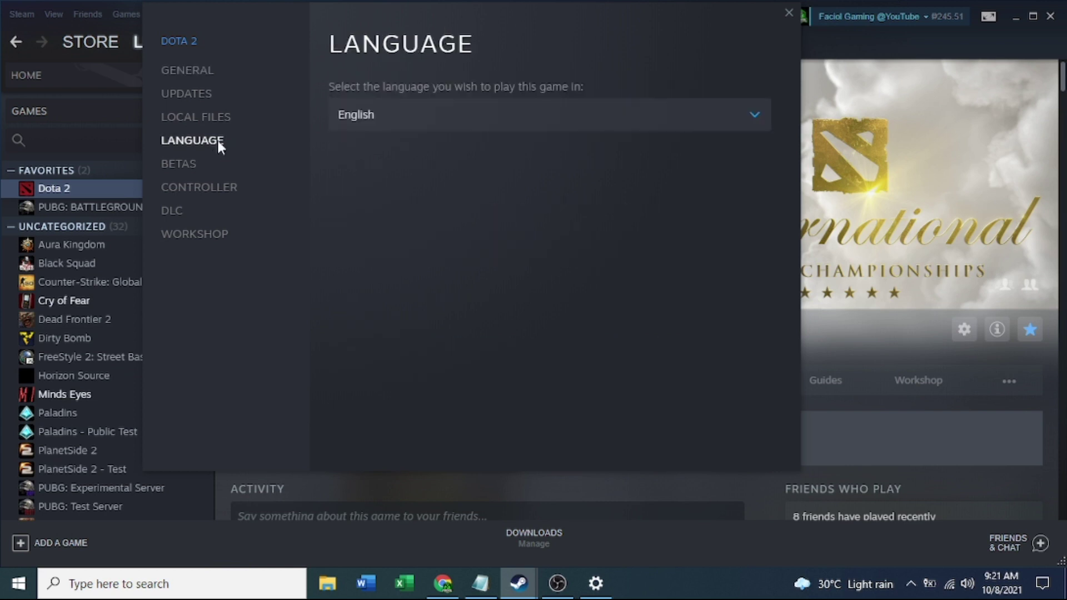
{"action": "left_click", "coordinate": [207, 117]}
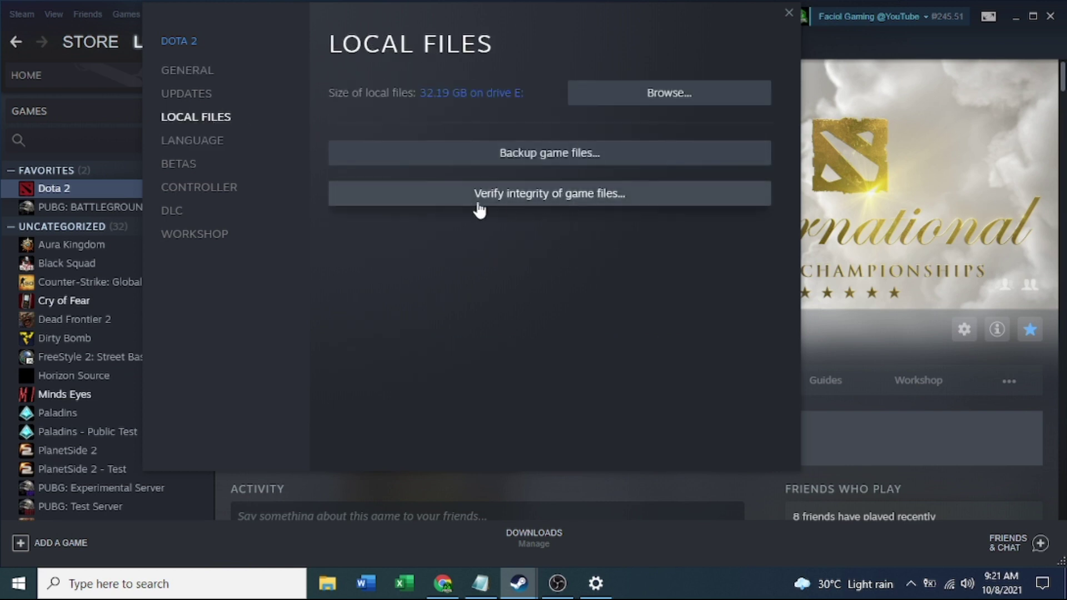
{"action": "left_click", "coordinate": [540, 199]}
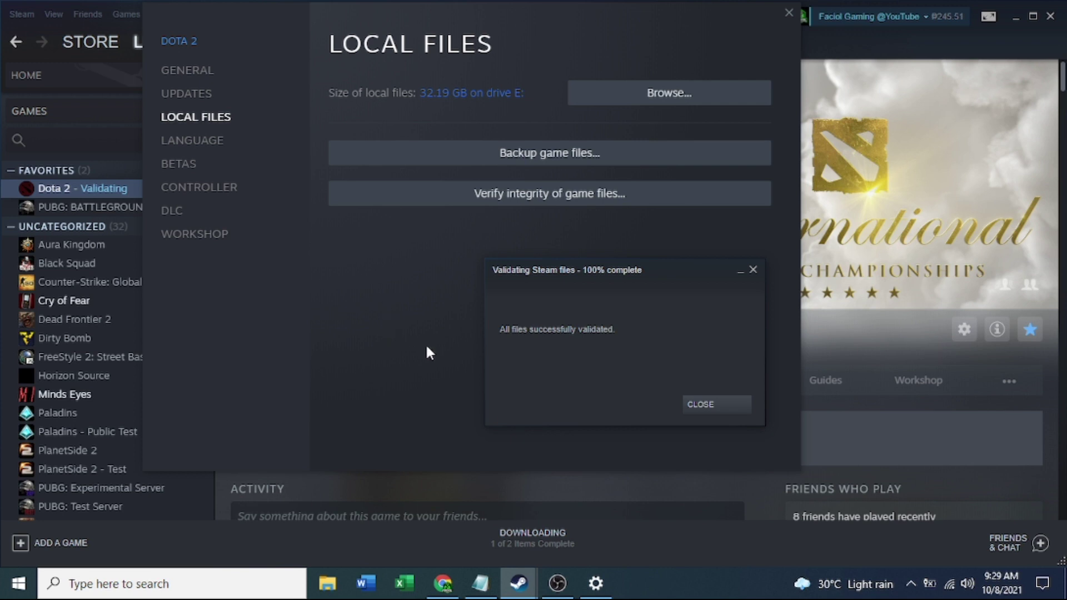
{"action": "left_click", "coordinate": [703, 406]}
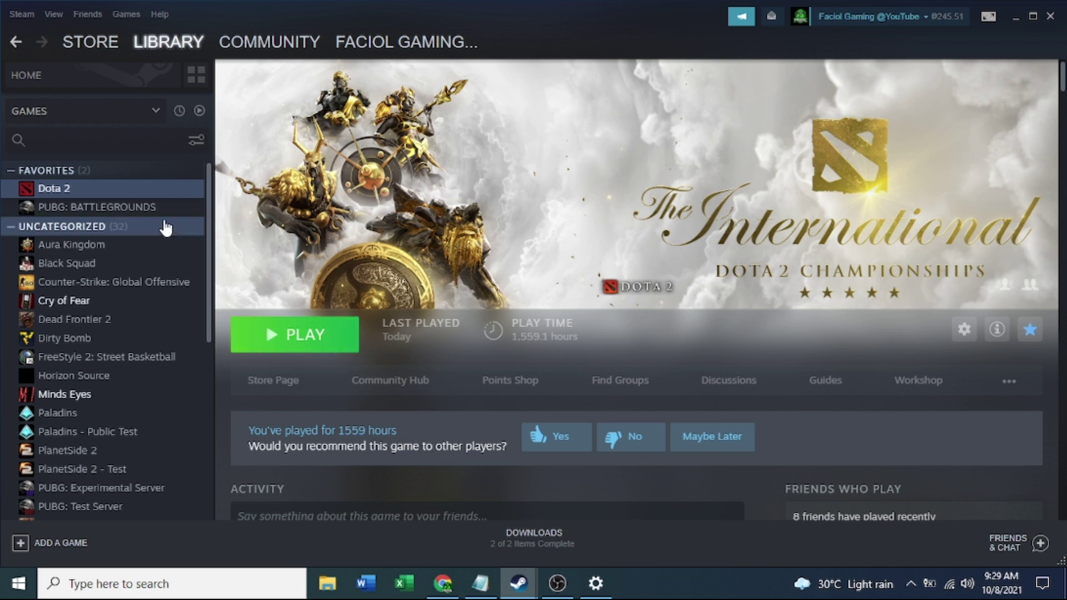
Step: Set Dota 2's launch options to "-console -novid -noaafonts -high -noforcemaccel -noforcemspd -useforcedmparms", copied from the dota boost note in Notepad
{"action": "right_click", "coordinate": [141, 193]}
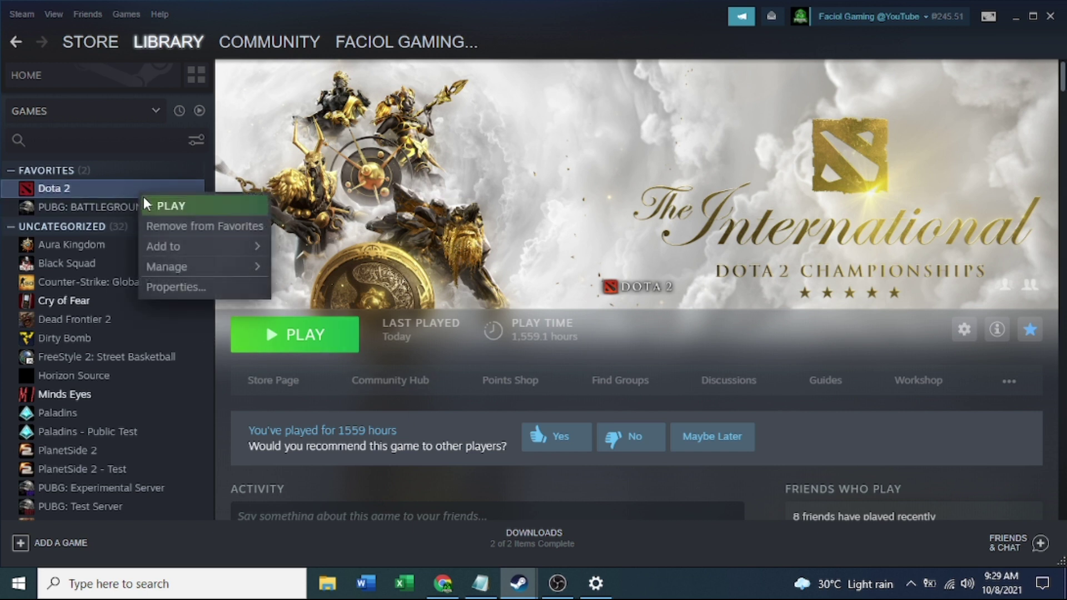
{"action": "left_click", "coordinate": [179, 287]}
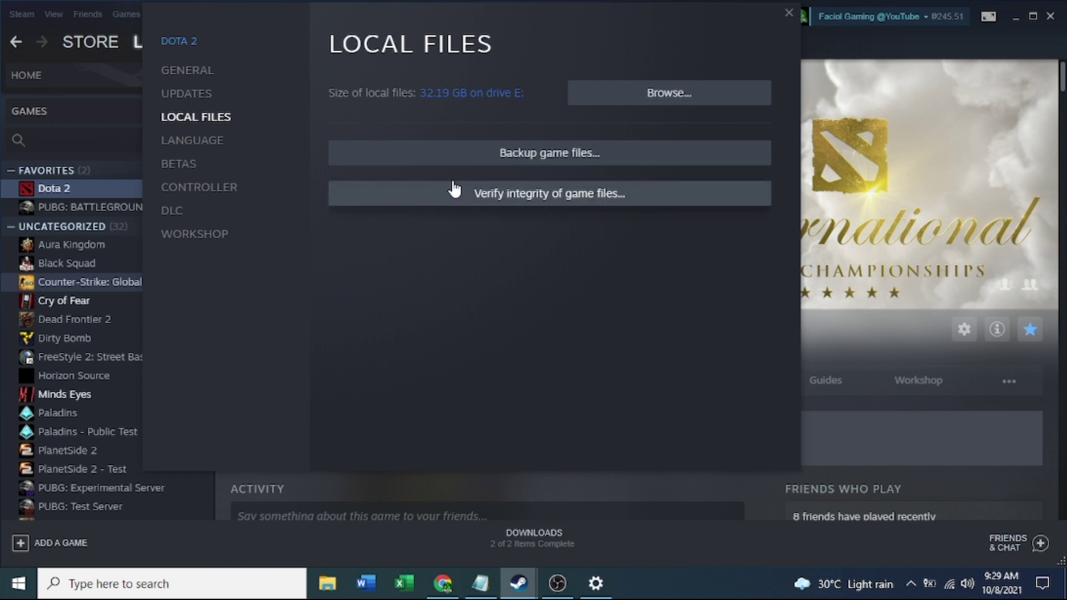
{"action": "left_click", "coordinate": [201, 71]}
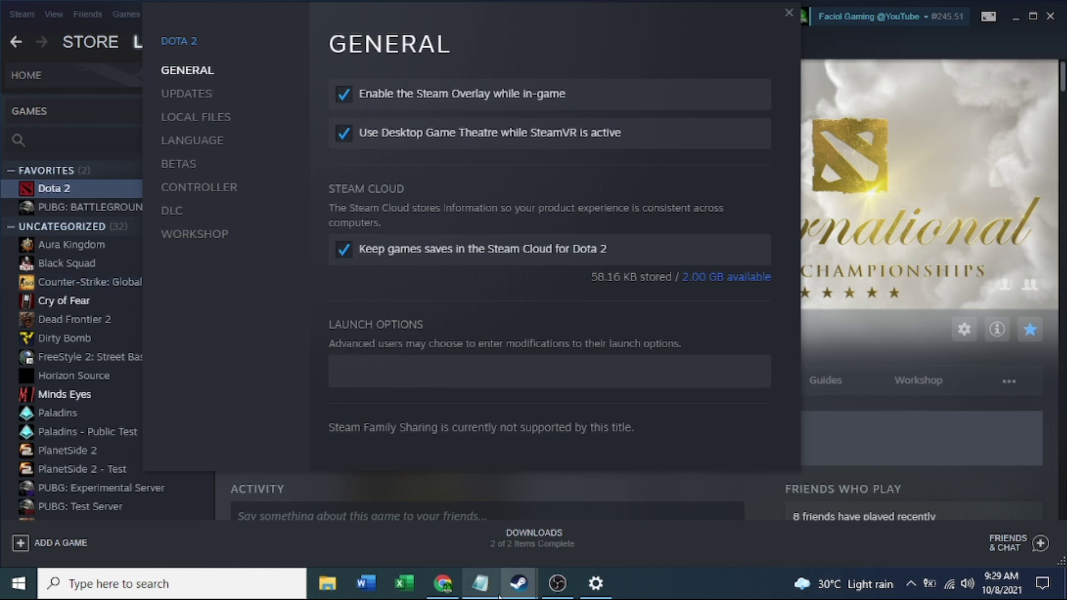
{"action": "left_click", "coordinate": [480, 583]}
{"action": "right_click", "coordinate": [496, 503]}
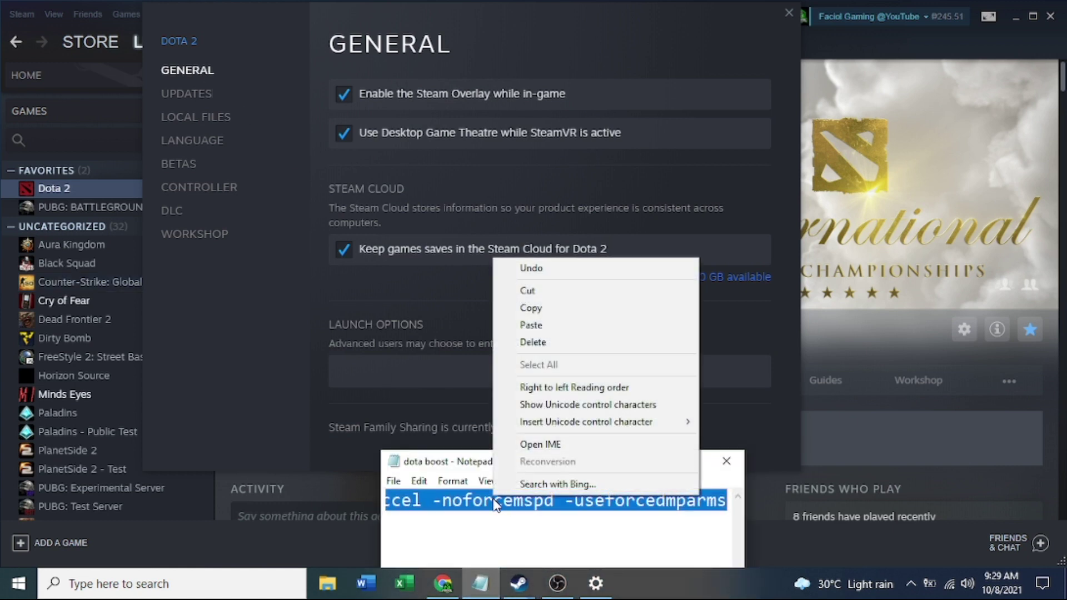
{"action": "left_click", "coordinate": [542, 309]}
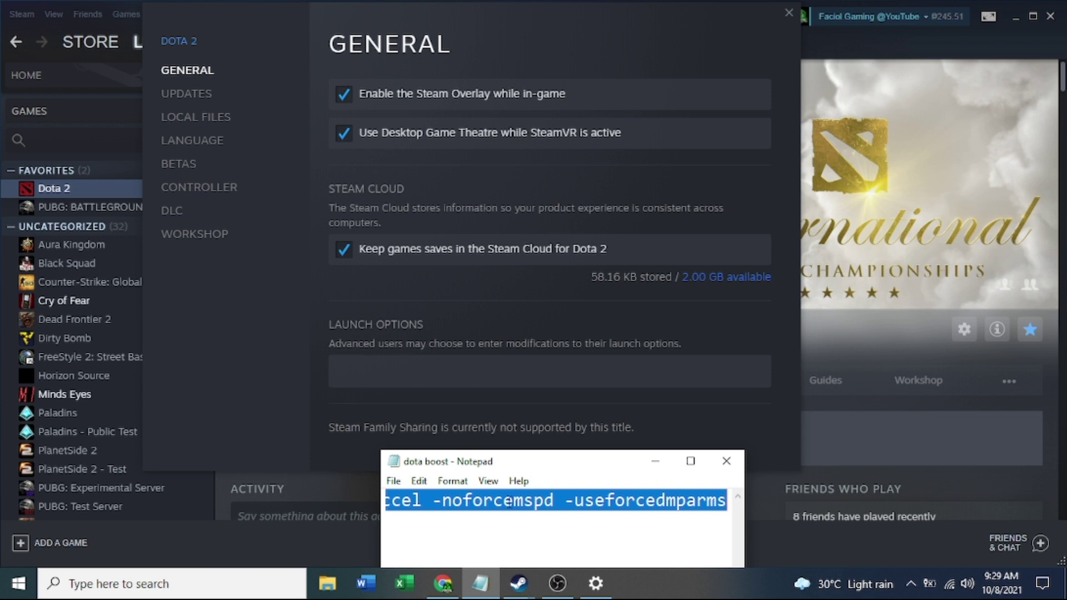
{"action": "left_click", "coordinate": [445, 374]}
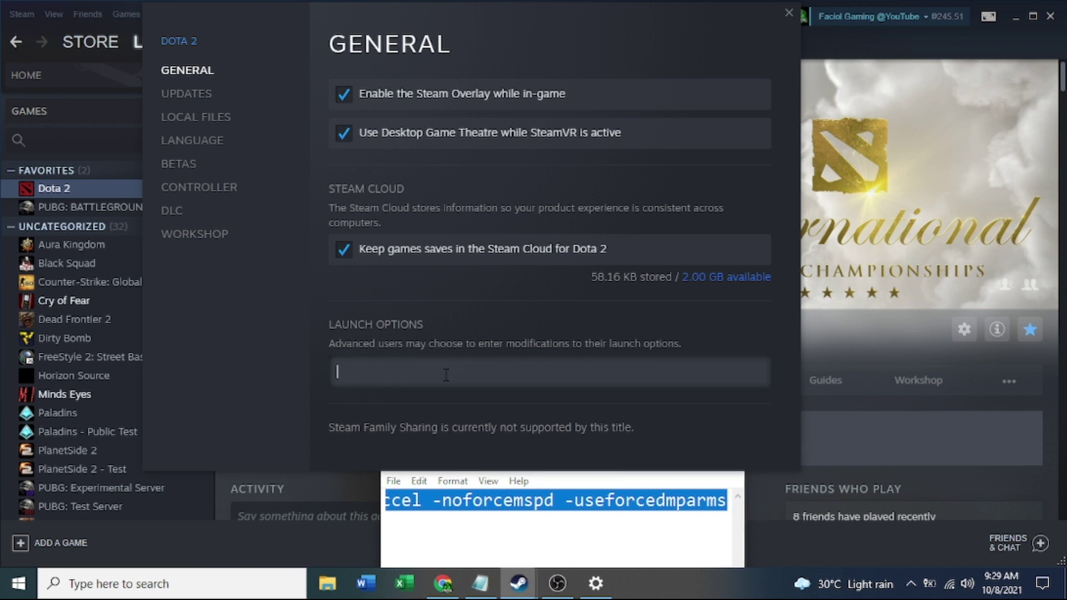
{"action": "type", "text": "-console -novid -noaafonts -high -noforcemaccel -noforcemspd -useforcedmparms"}
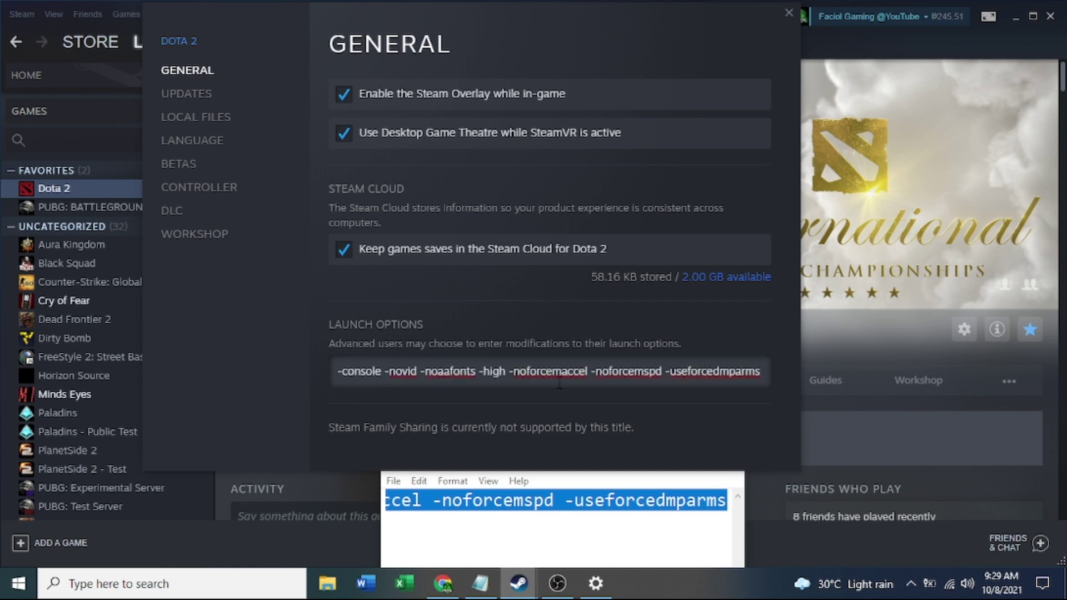
{"action": "left_click", "coordinate": [788, 13]}
{"action": "left_click", "coordinate": [655, 461]}
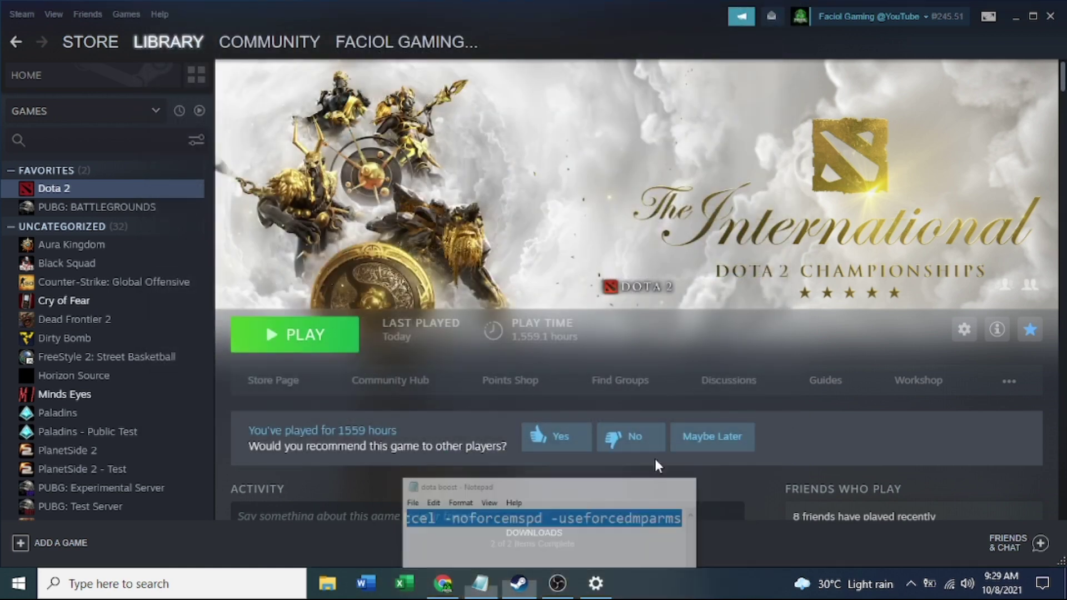
Step: Reopen Dota 2's general properties to check the saved launch options, and close them again
{"action": "right_click", "coordinate": [183, 188]}
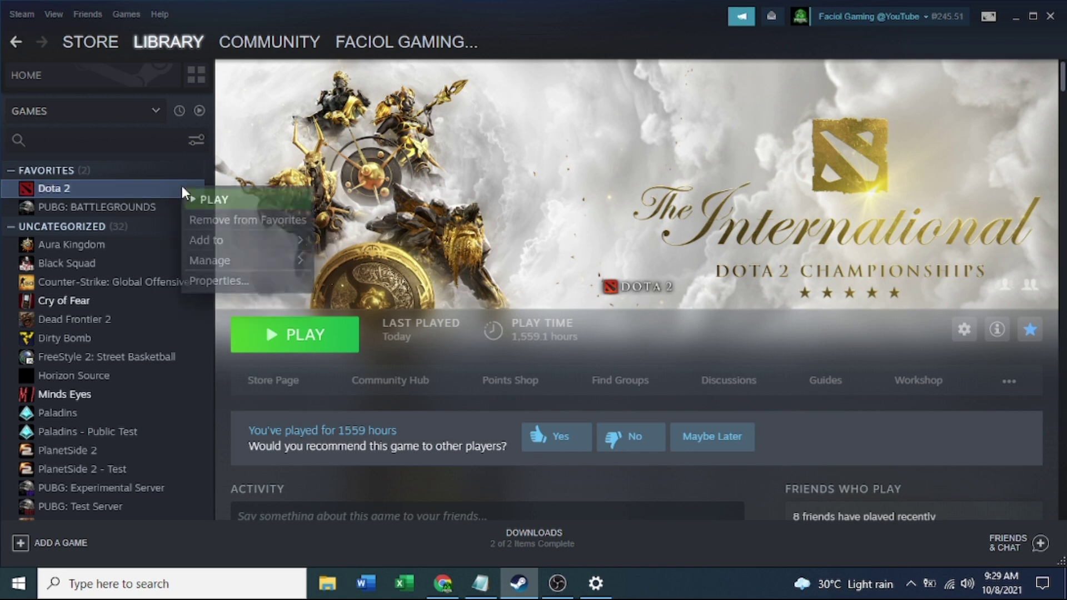
{"action": "left_click", "coordinate": [230, 285]}
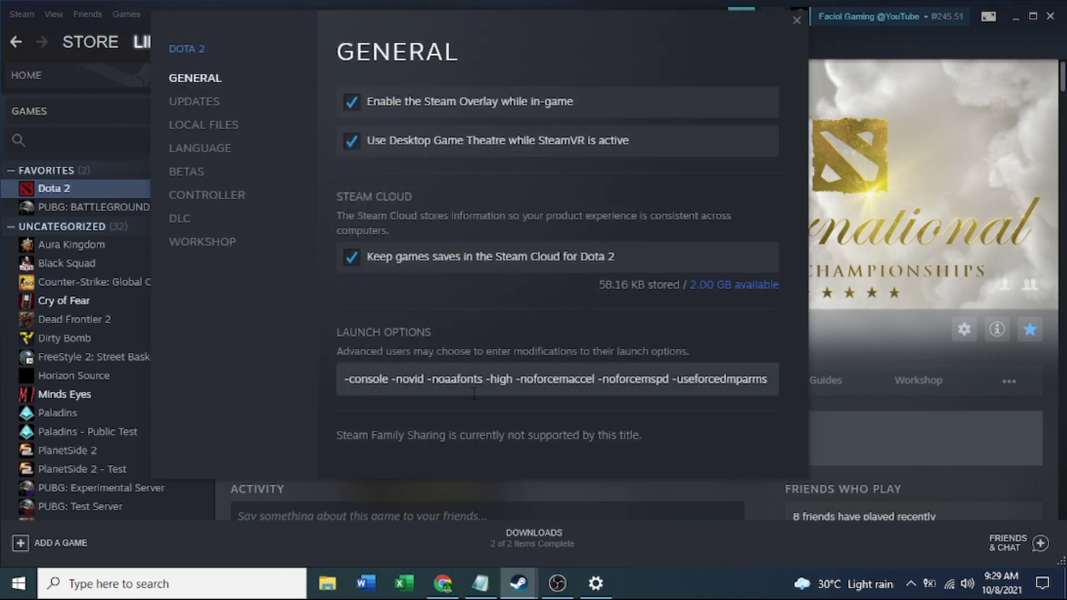
{"action": "left_click", "coordinate": [796, 21]}
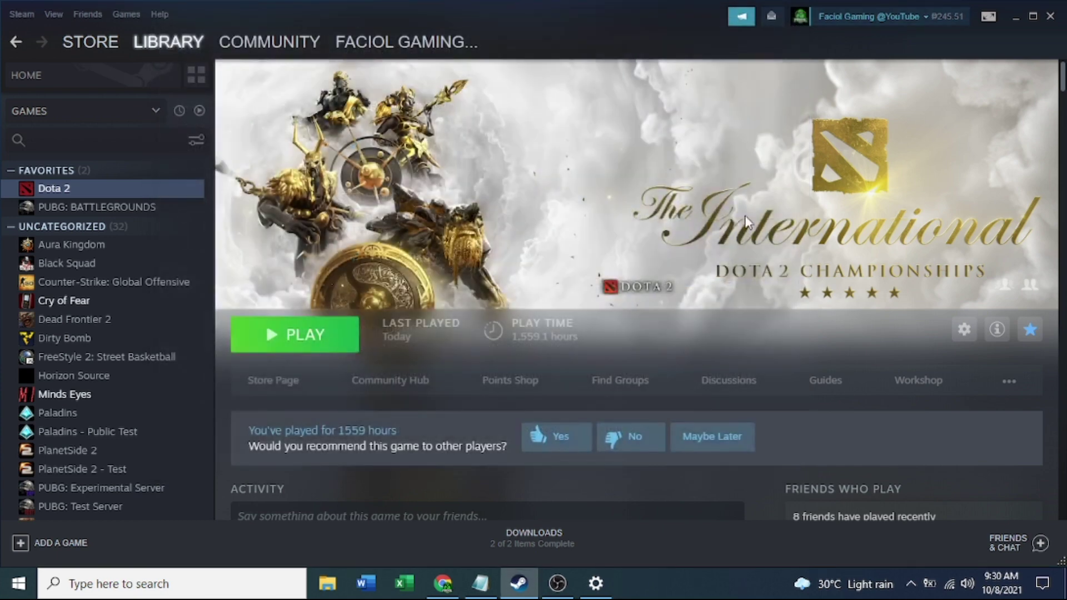
Step: Switch to Windows Settings, search for "graphics", open Graphics settings, and start browsing for a desktop app
{"action": "left_click", "coordinate": [1017, 19]}
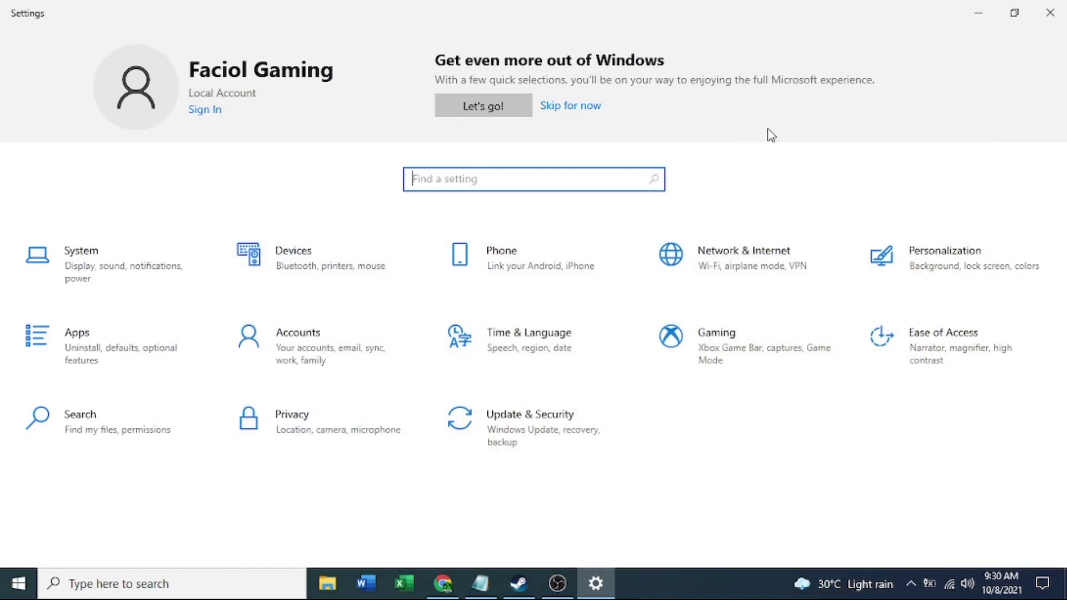
{"action": "left_click", "coordinate": [18, 584]}
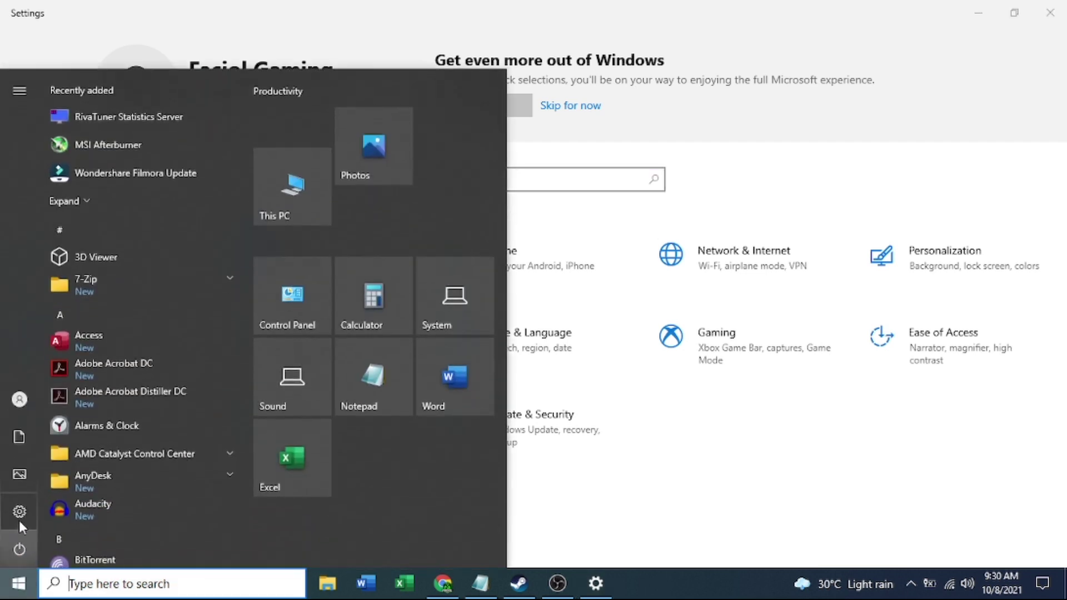
{"action": "left_click", "coordinate": [22, 512]}
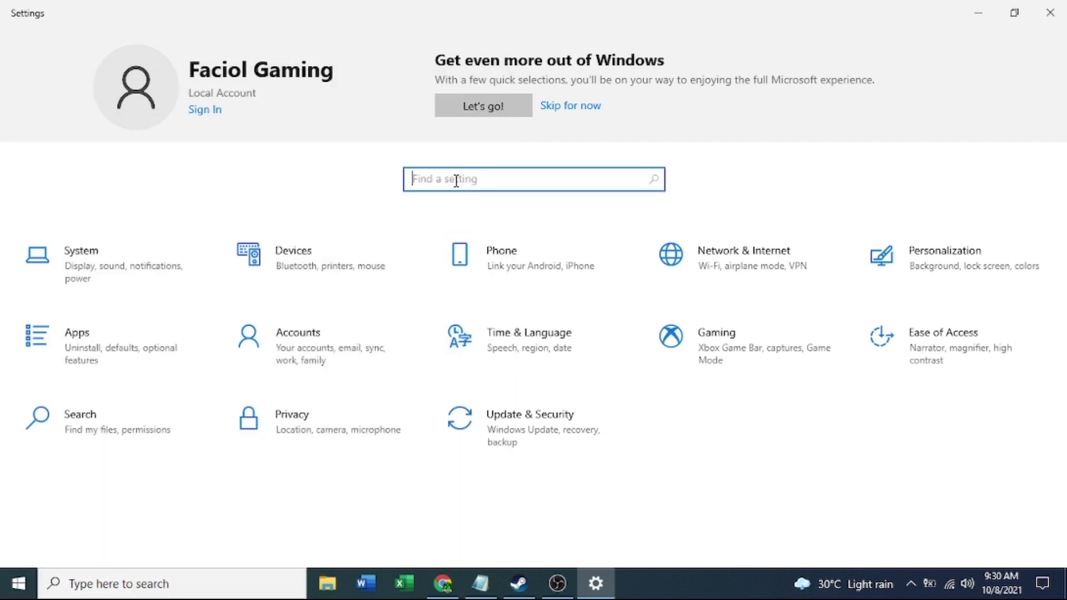
{"action": "type", "text": "g"}
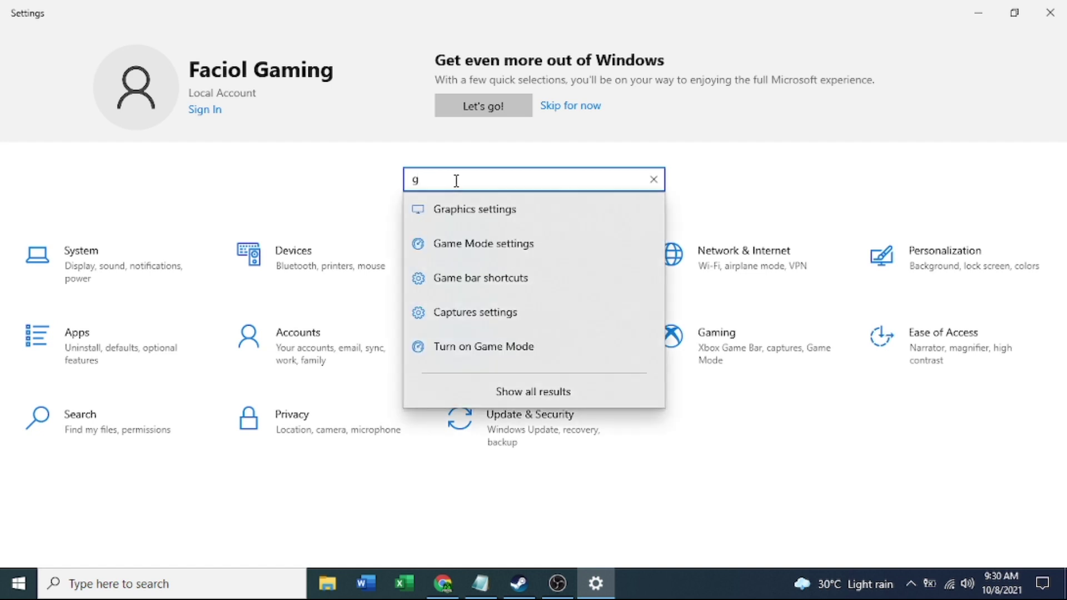
{"action": "key", "text": "BackSpace"}
{"action": "type", "text": "graphics"}
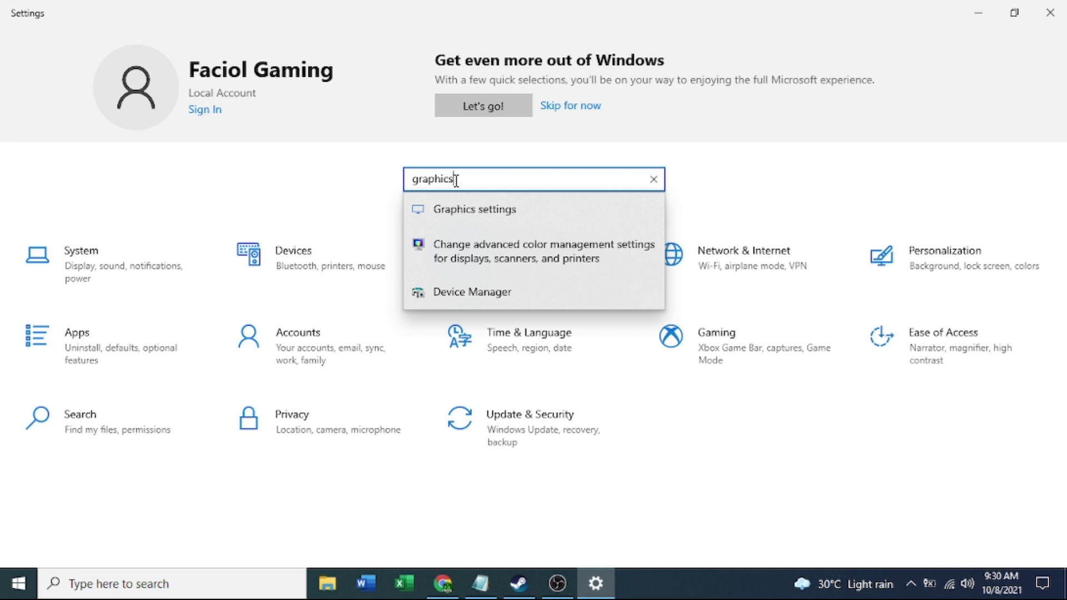
{"action": "left_click", "coordinate": [509, 211]}
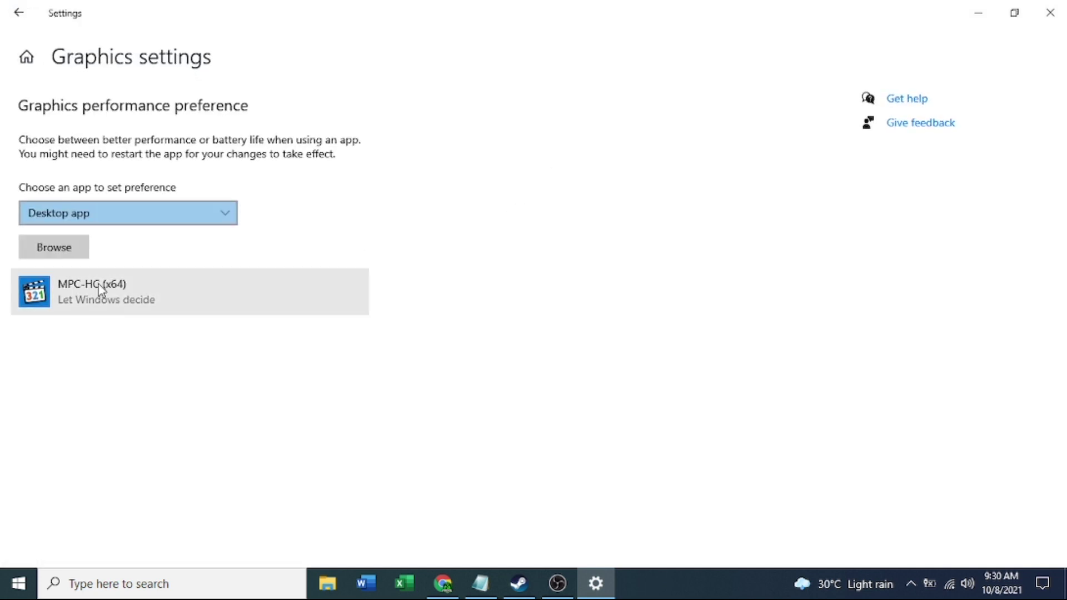
{"action": "left_click", "coordinate": [55, 247]}
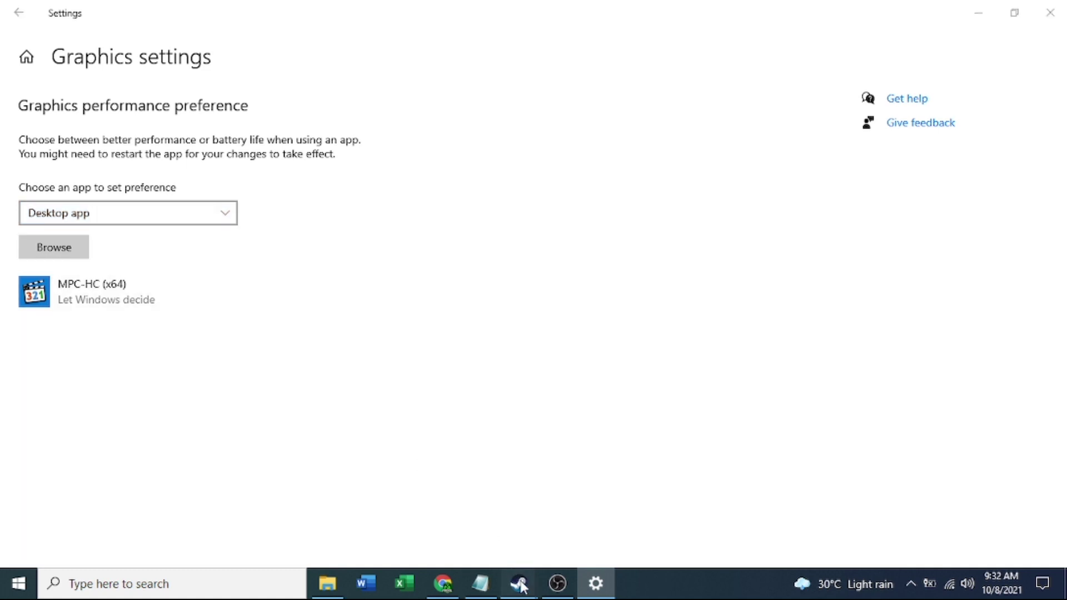
Step: Browse Dota 2's local files from Steam to the game\bin\win64 folder and copy its full path
{"action": "mouse_move", "coordinate": [519, 583]}
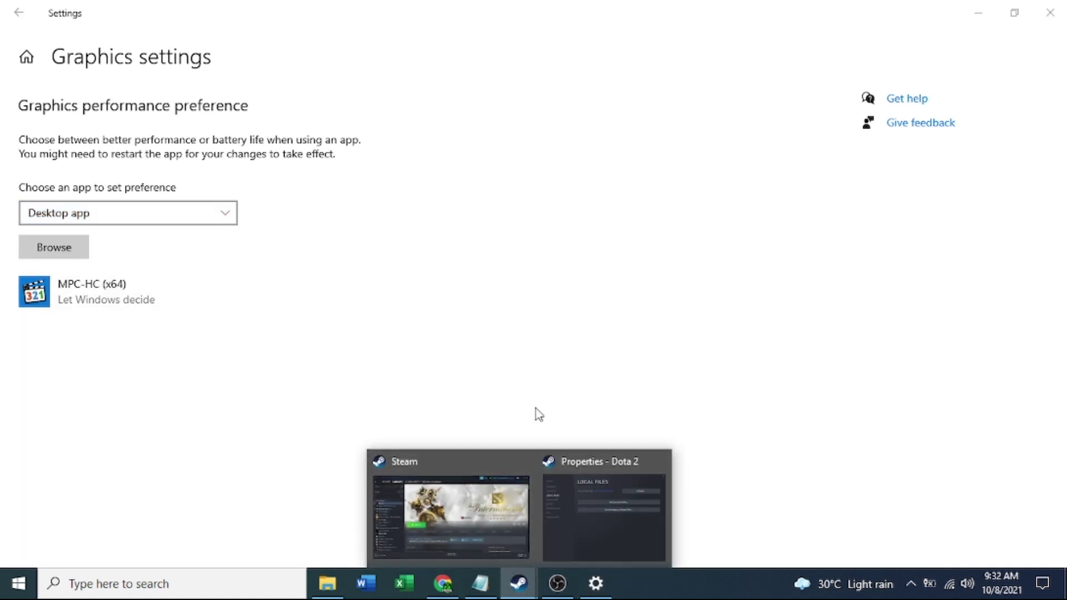
{"action": "left_click", "coordinate": [584, 536]}
{"action": "left_click", "coordinate": [663, 112]}
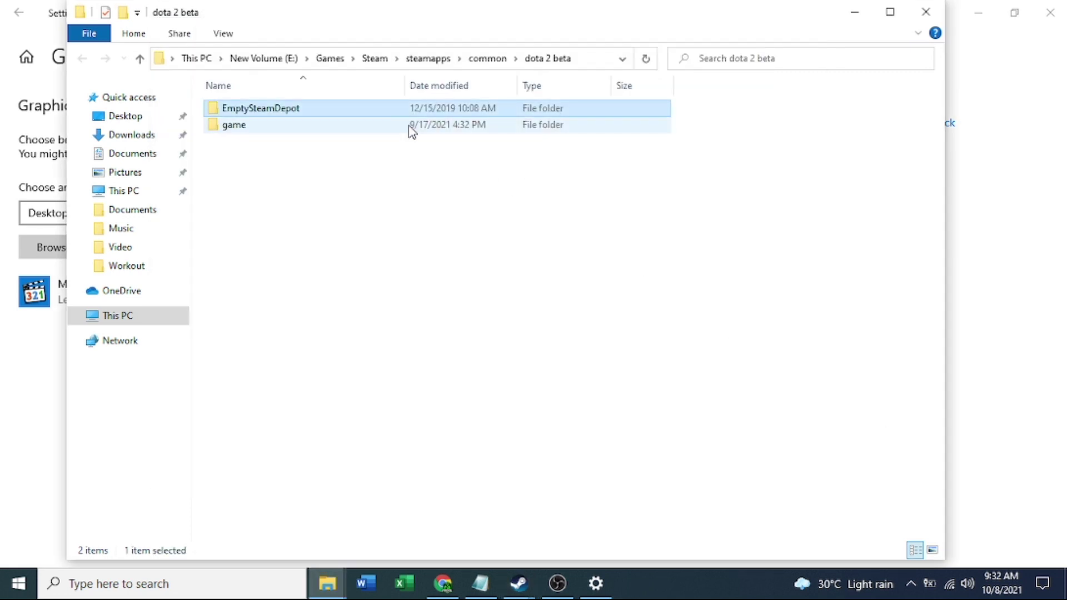
{"action": "double_click", "coordinate": [409, 123]}
{"action": "double_click", "coordinate": [365, 107]}
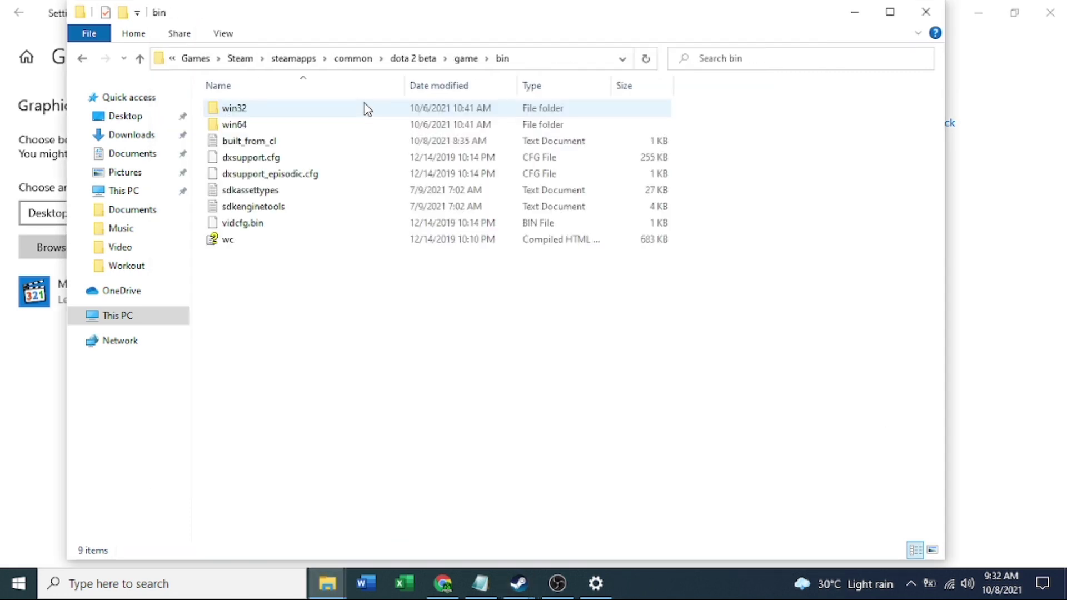
{"action": "left_click", "coordinate": [340, 129]}
{"action": "double_click", "coordinate": [340, 129]}
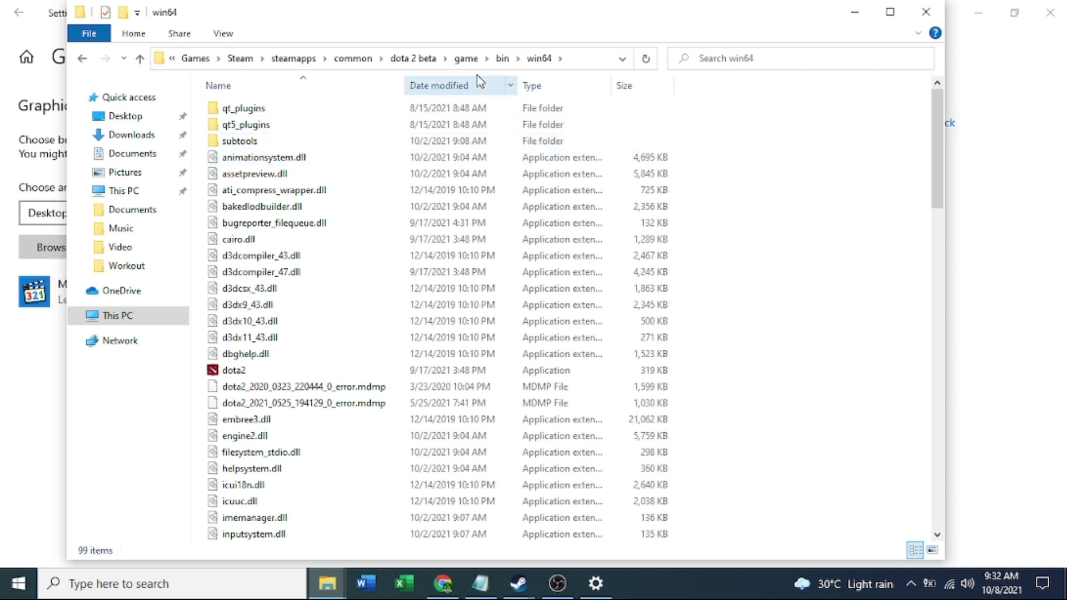
{"action": "left_click", "coordinate": [622, 59]}
{"action": "key", "text": "ctrl+c"}
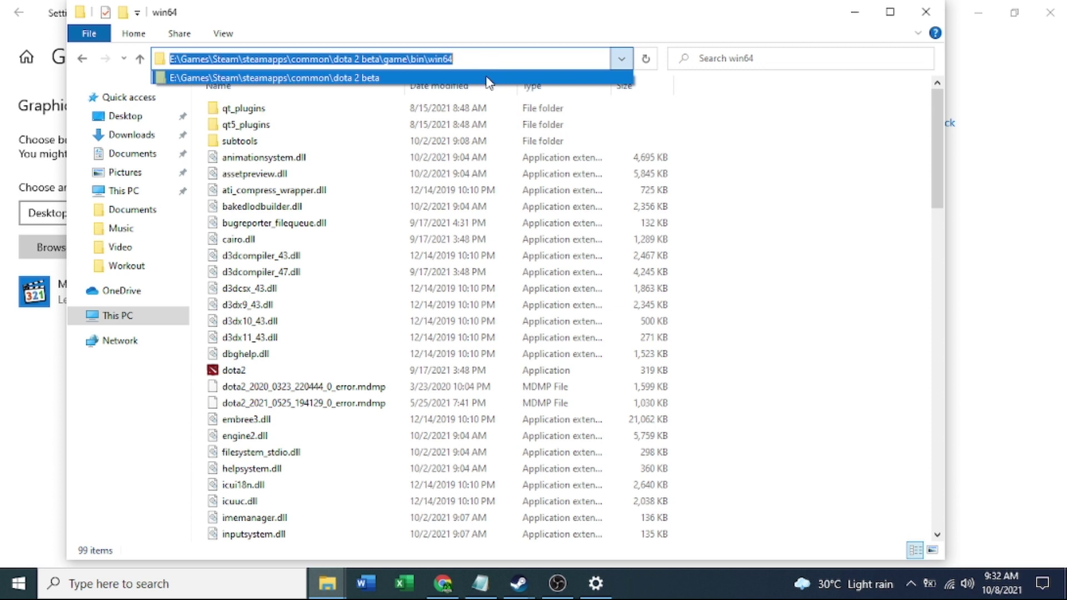
Step: Add the dota2 application from the dota 2 beta\game\bin\win64 folder to the graphics performance preference list as a desktop app
{"action": "left_click", "coordinate": [978, 300]}
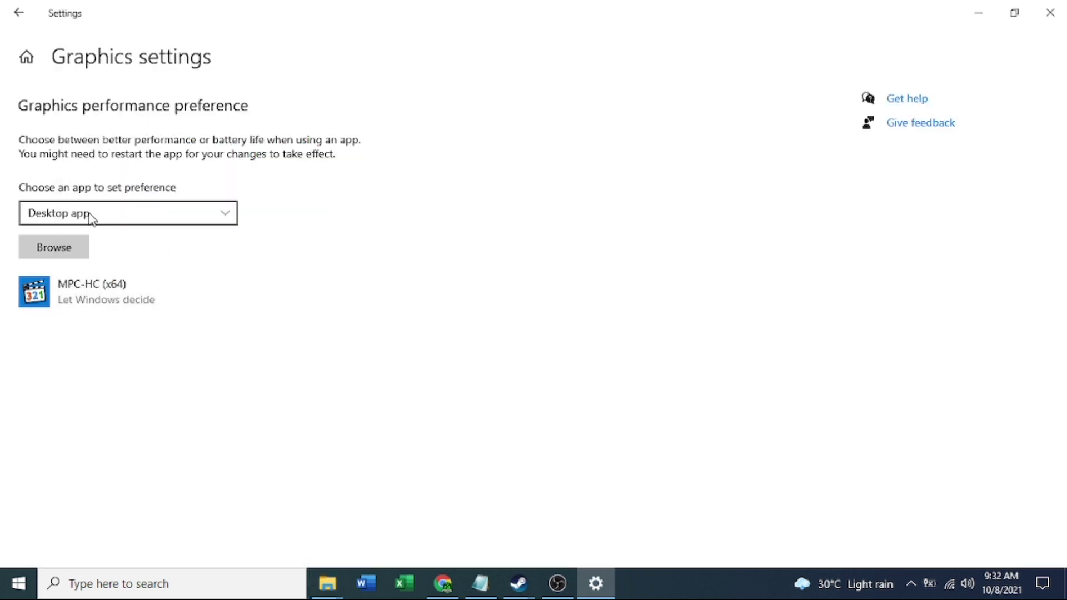
{"action": "left_click", "coordinate": [67, 246]}
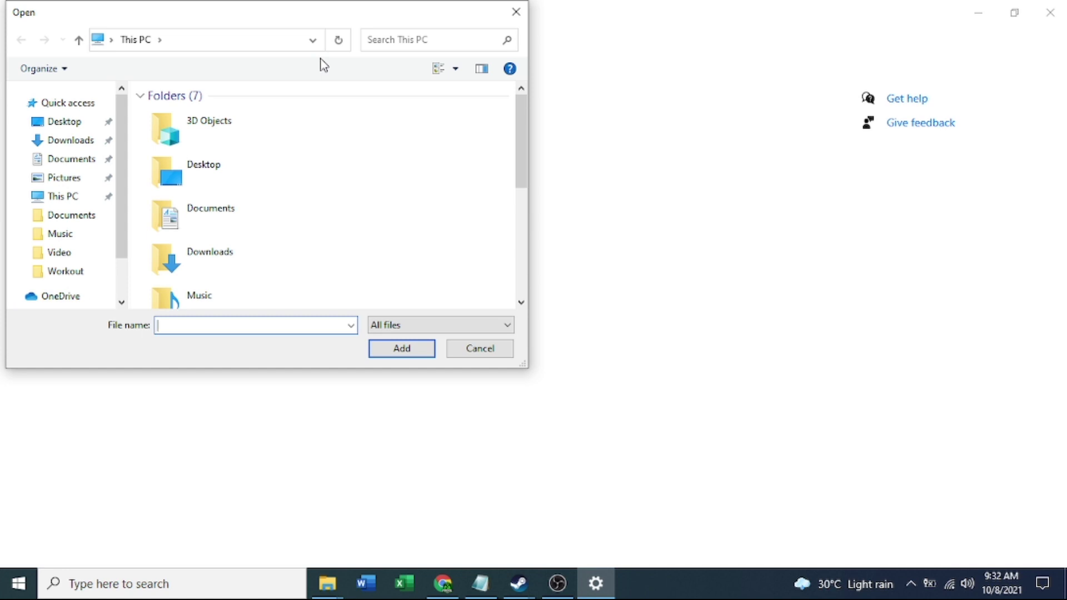
{"action": "left_click", "coordinate": [313, 40]}
{"action": "key", "text": "ctrl+v"}
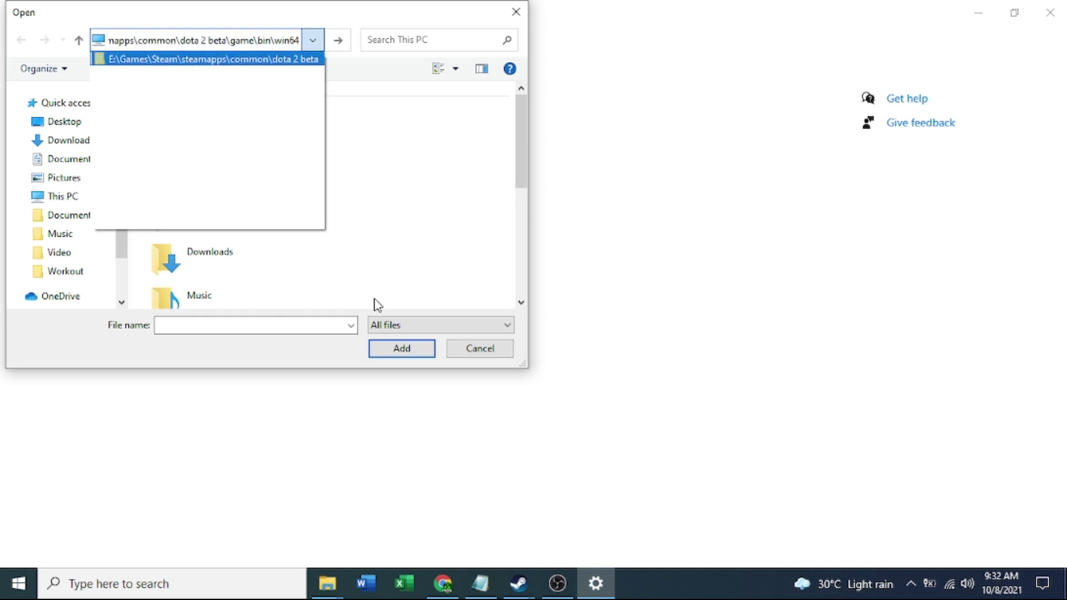
{"action": "left_click", "coordinate": [250, 60]}
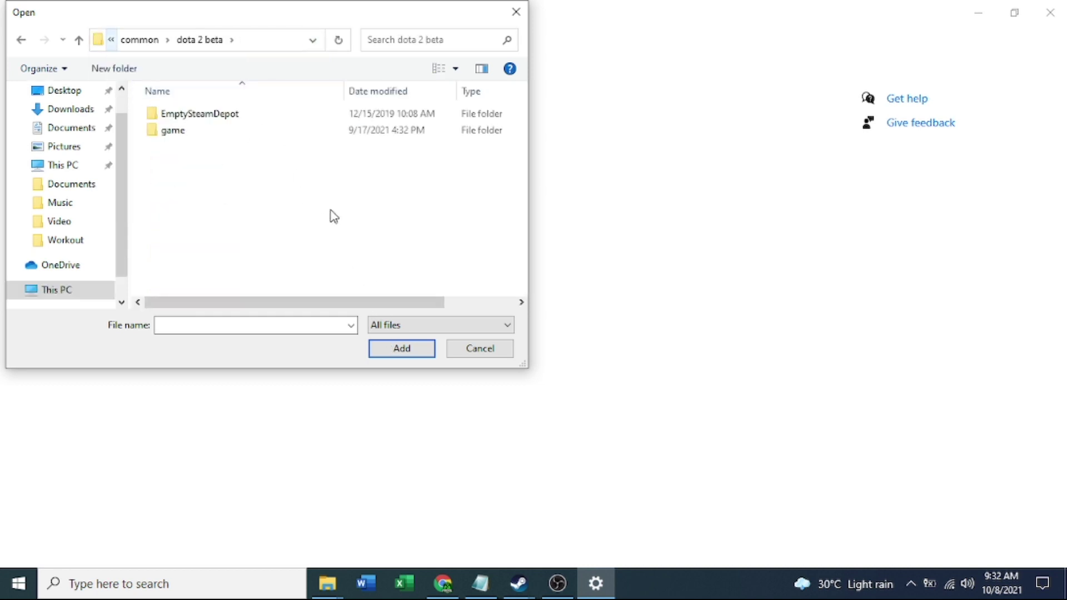
{"action": "double_click", "coordinate": [223, 131]}
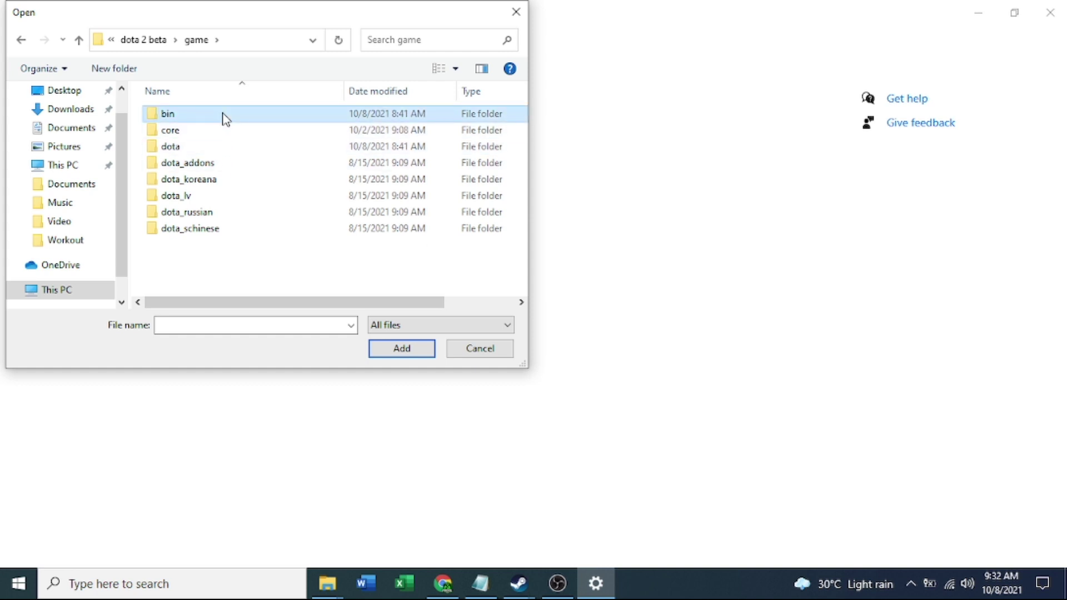
{"action": "double_click", "coordinate": [224, 114]}
{"action": "double_click", "coordinate": [230, 129]}
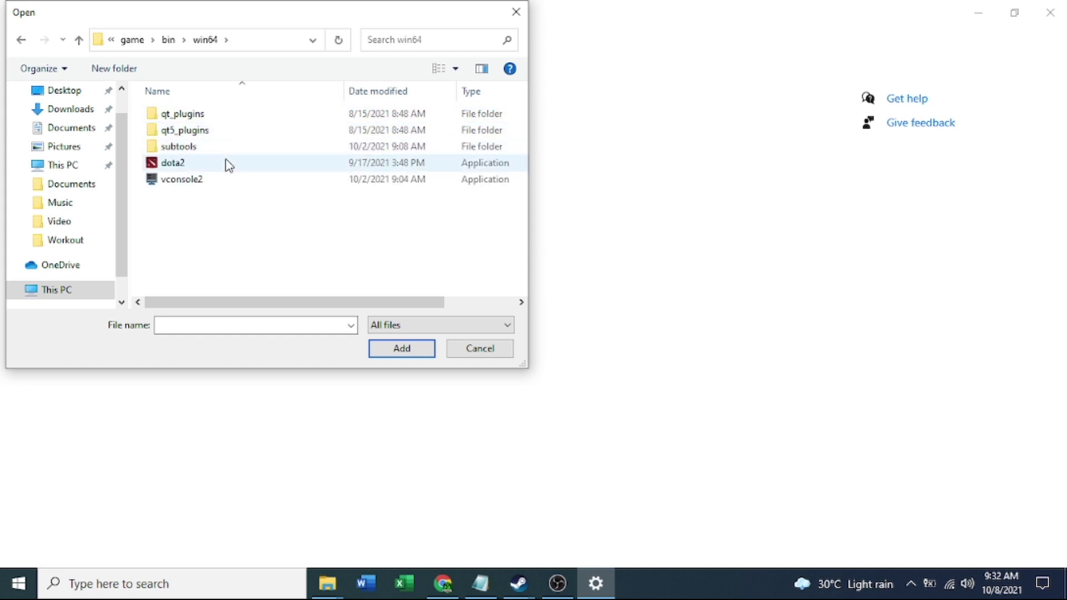
{"action": "left_click", "coordinate": [227, 165]}
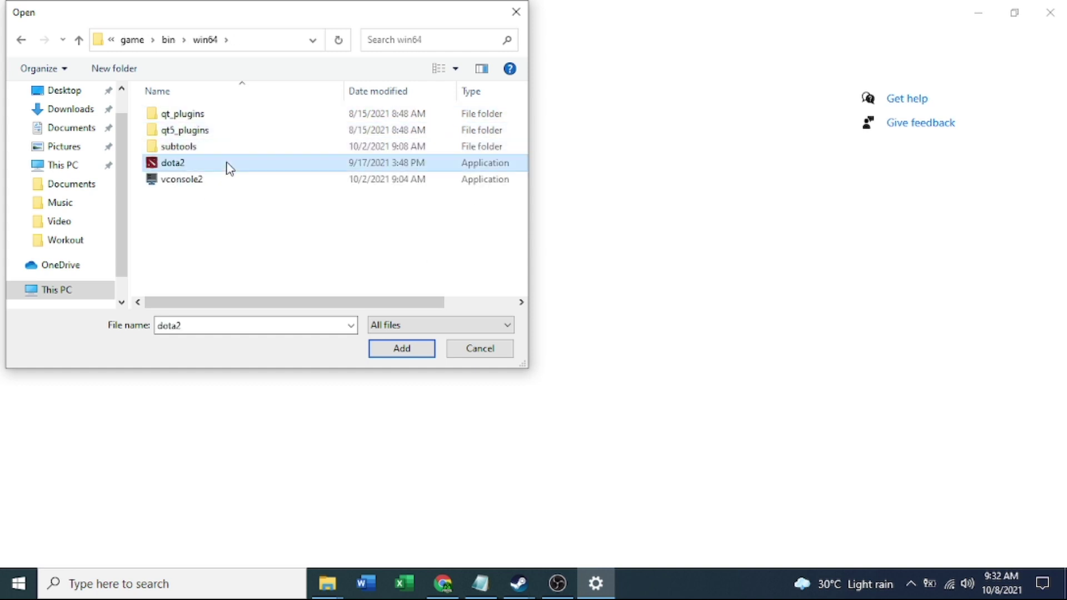
{"action": "left_click", "coordinate": [401, 349]}
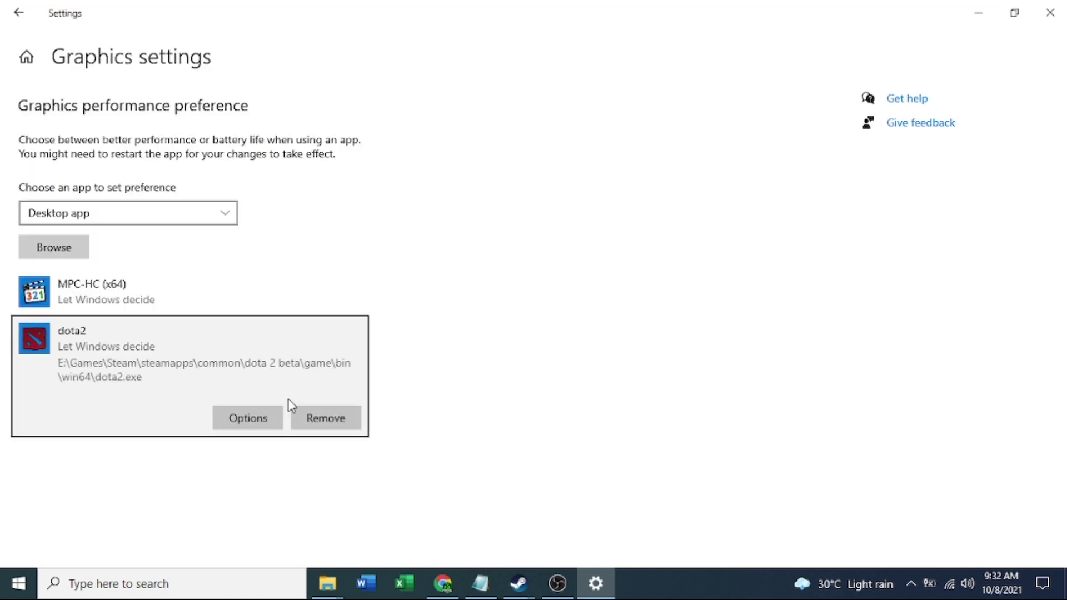
Step: Set the graphics preference for dota2 to High performance and save it
{"action": "left_click", "coordinate": [248, 420]}
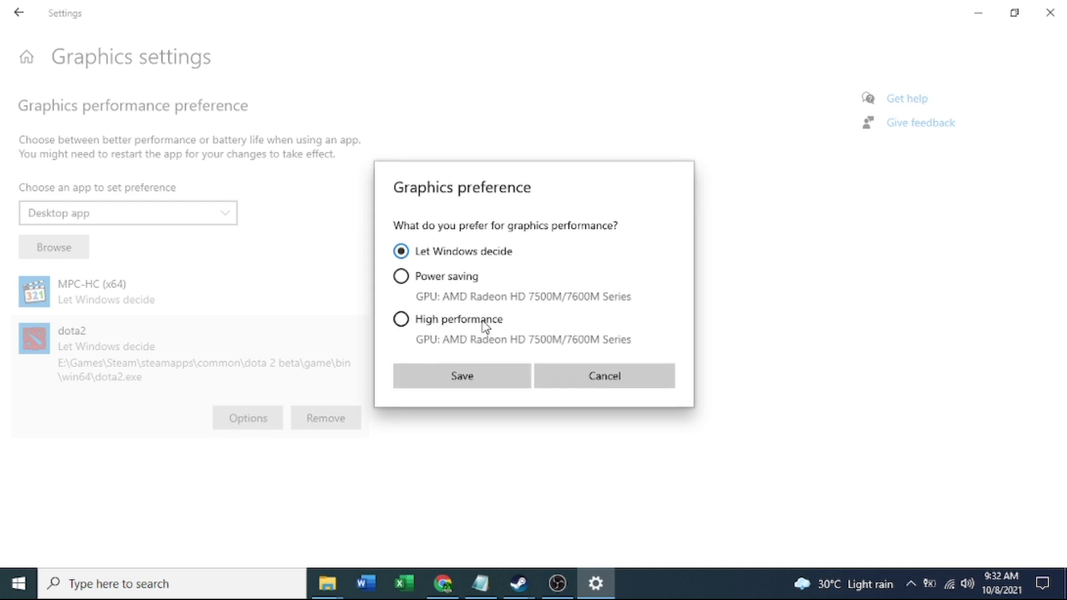
{"action": "left_click", "coordinate": [414, 325]}
{"action": "left_click", "coordinate": [474, 382]}
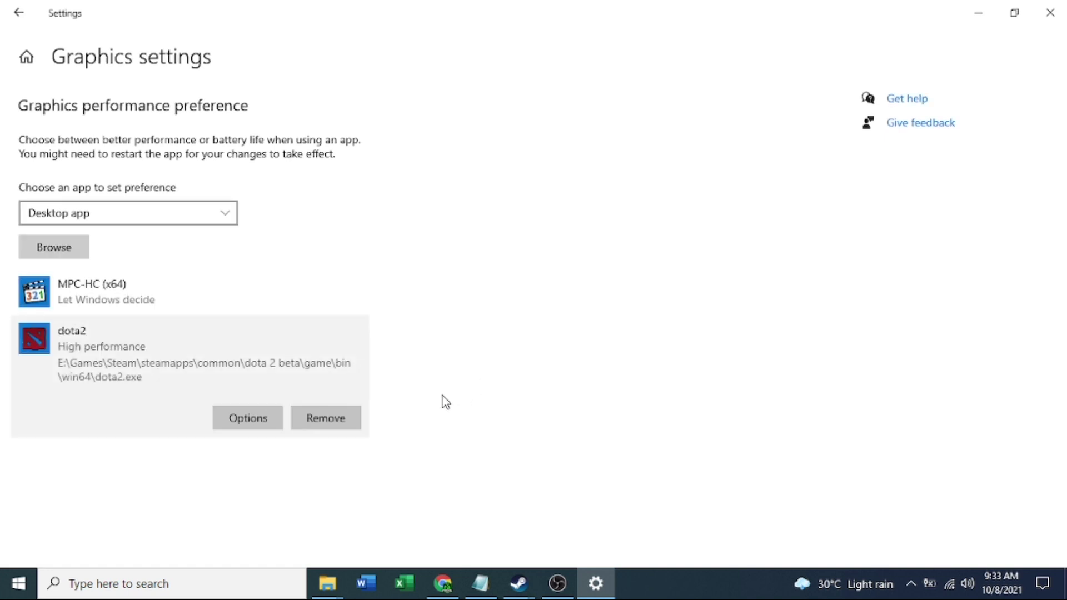
Step: Close Windows Settings, Dota 2's properties and the win64 File Explorer window, leaving the Steam library open
{"action": "left_click", "coordinate": [1049, 12]}
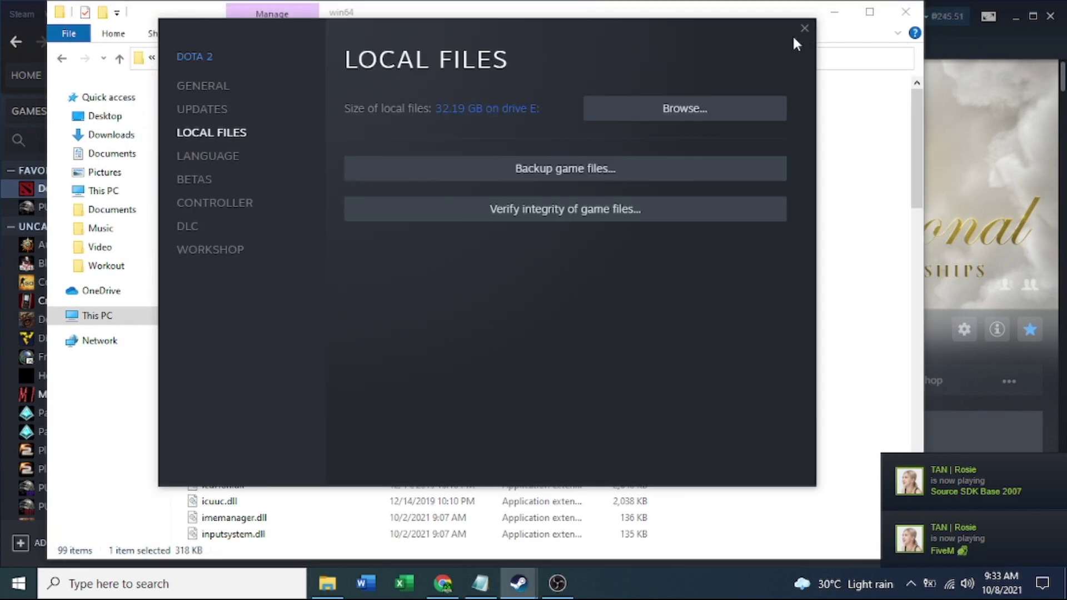
{"action": "left_click", "coordinate": [804, 27]}
{"action": "left_click", "coordinate": [906, 11]}
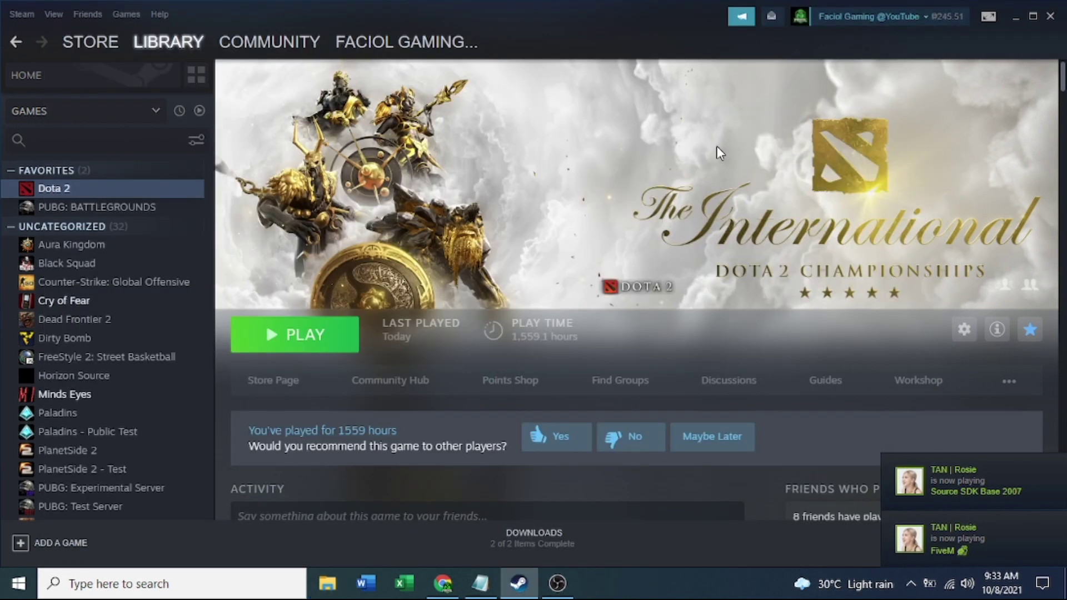
Step: Reopen Windows Settings, search for "perfor", and set the appearance and performance of Windows to Adjust for best performance
{"action": "left_click", "coordinate": [18, 584]}
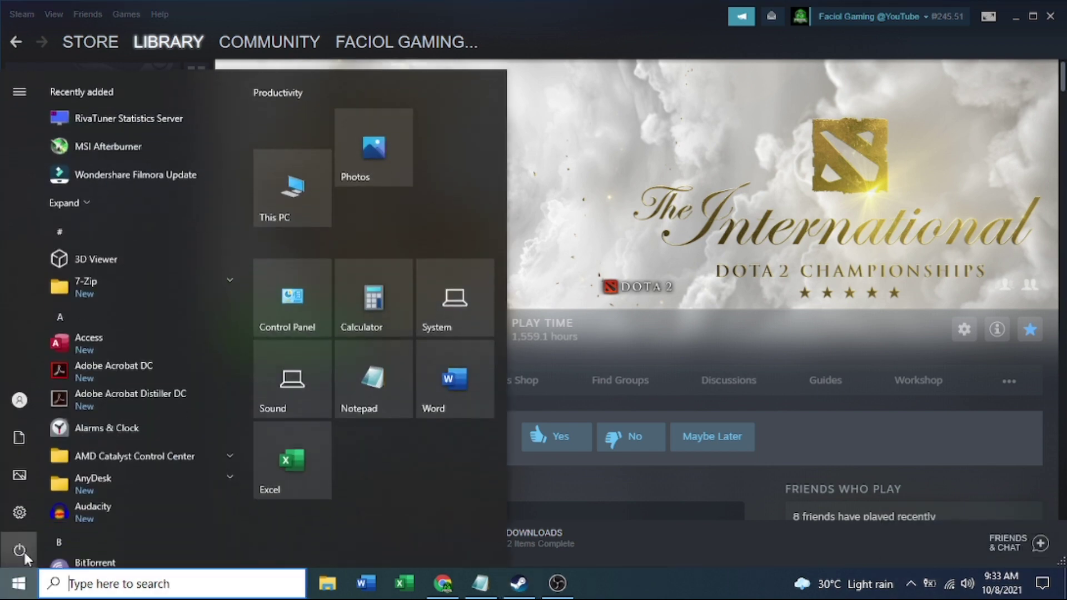
{"action": "left_click", "coordinate": [19, 512]}
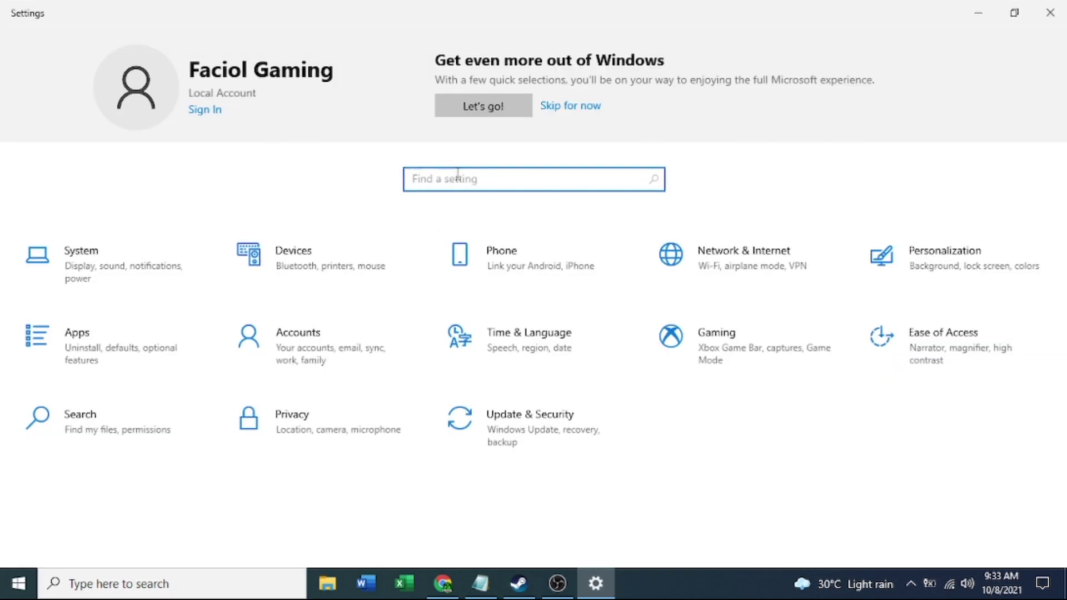
{"action": "type", "text": "perfo"}
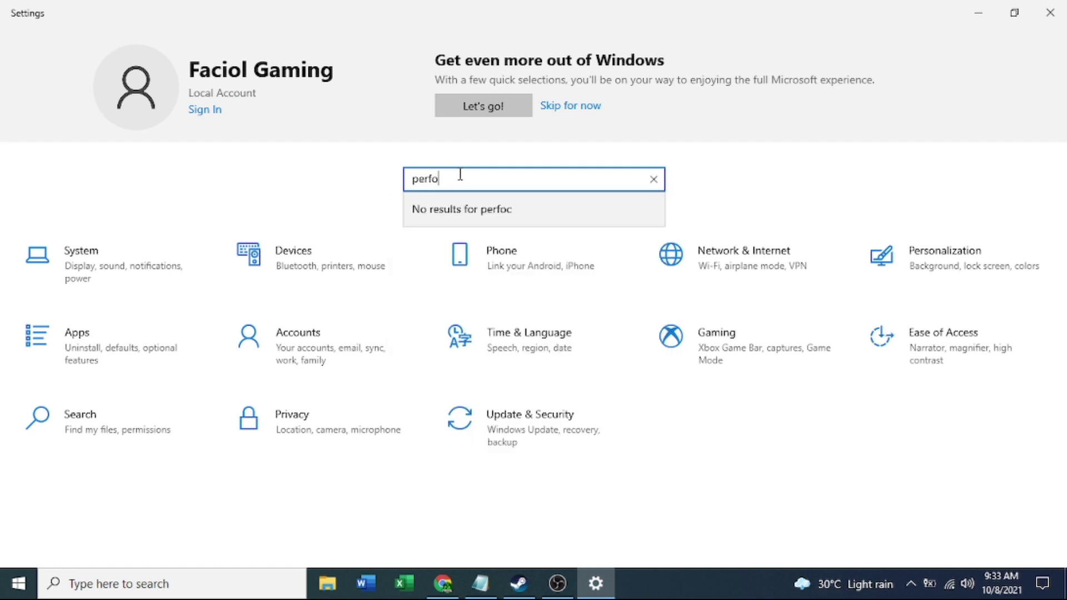
{"action": "type", "text": "cr"}
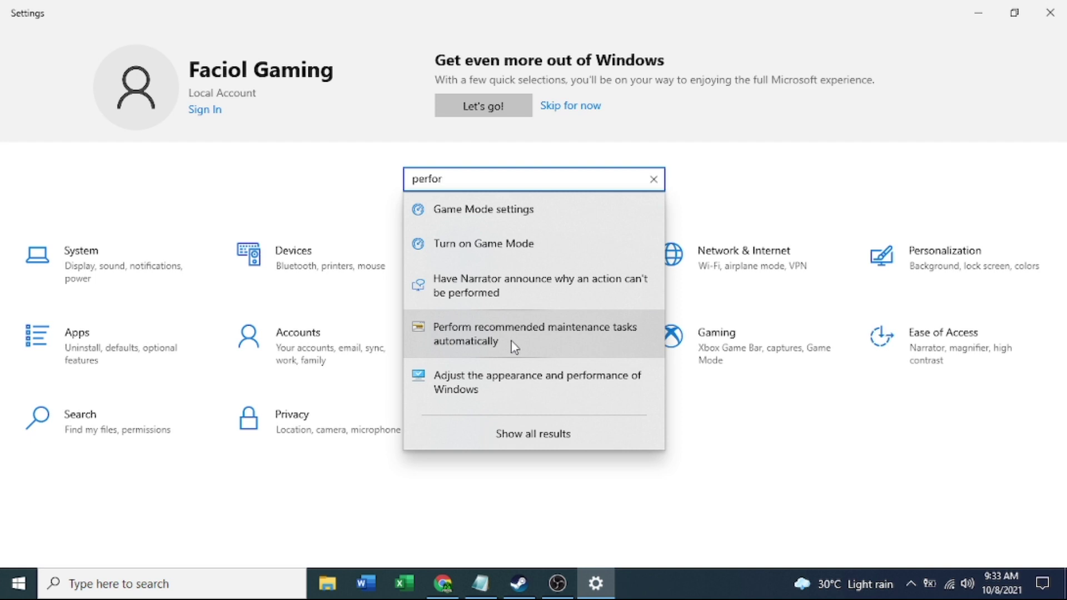
{"action": "left_click", "coordinate": [528, 391]}
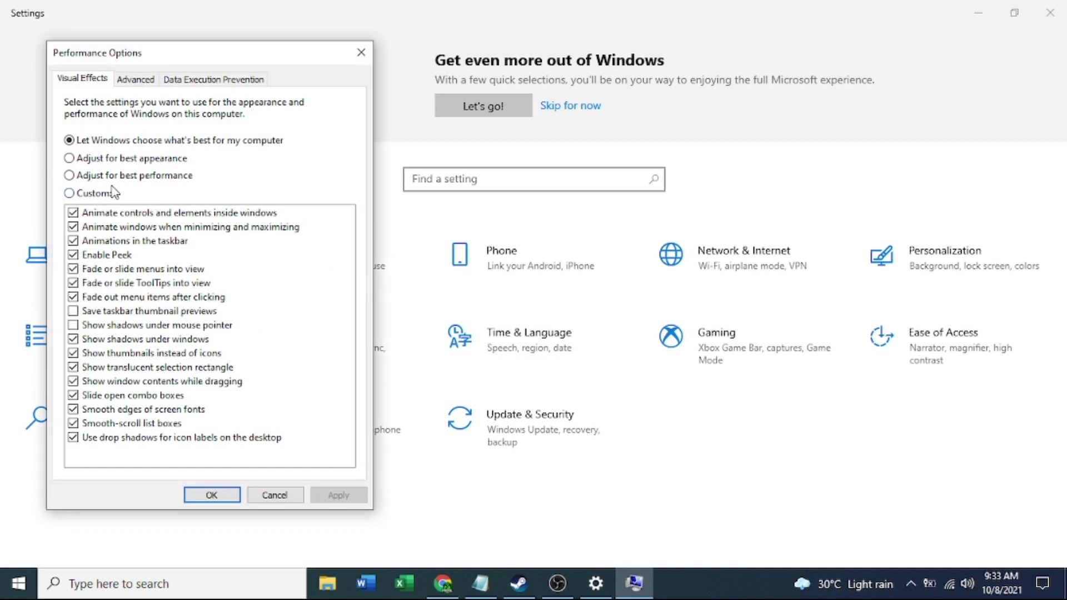
{"action": "left_click", "coordinate": [93, 177]}
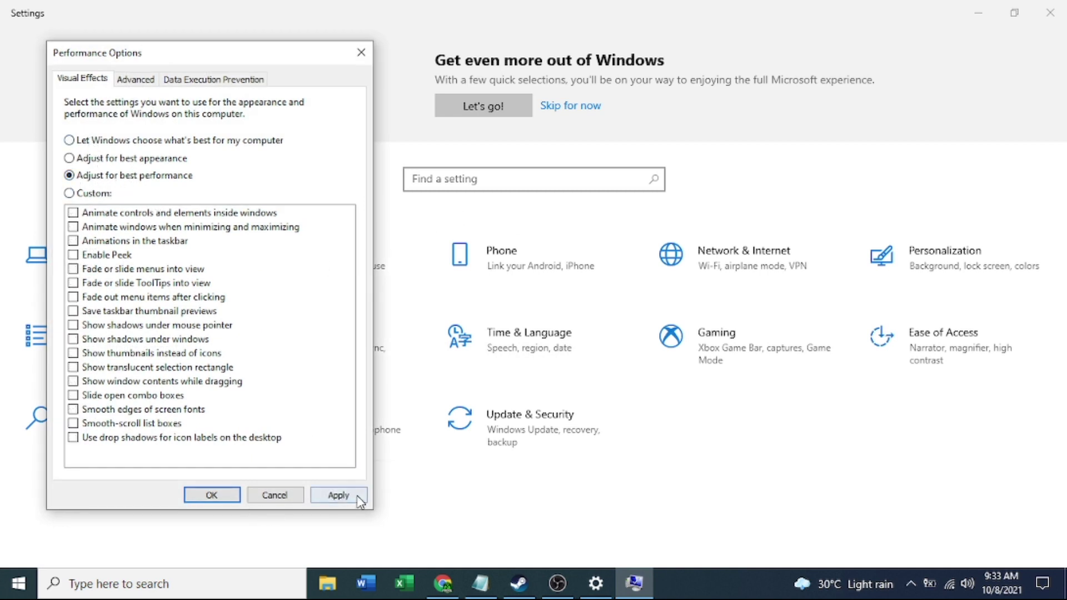
{"action": "left_click", "coordinate": [339, 495]}
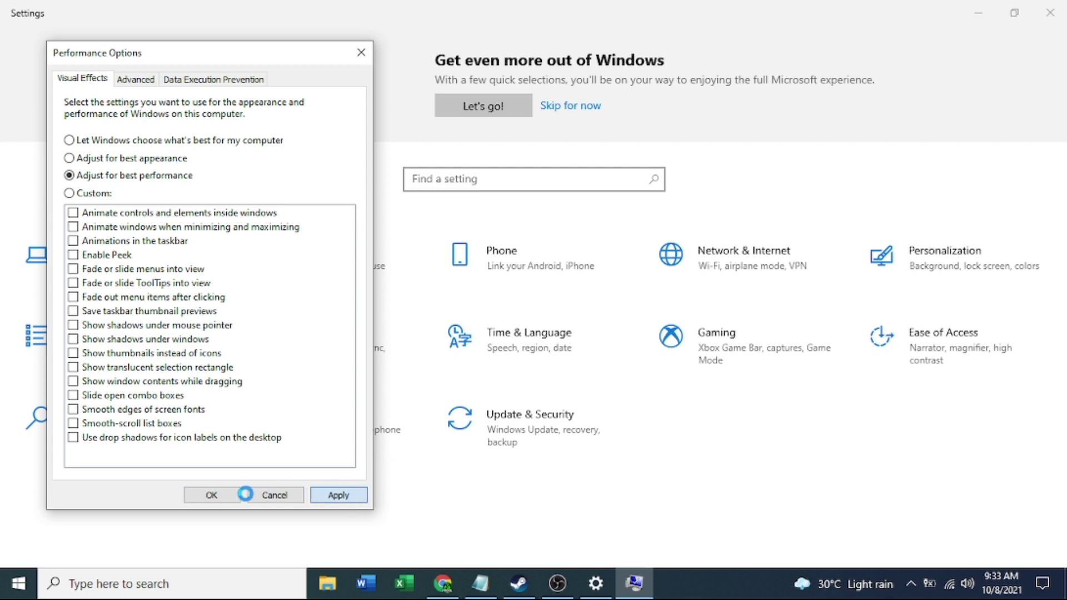
{"action": "left_click", "coordinate": [212, 495]}
Step: Search Windows Settings for "game", check whether Game Mode is on in its settings, and close Settings
{"action": "left_click", "coordinate": [490, 186]}
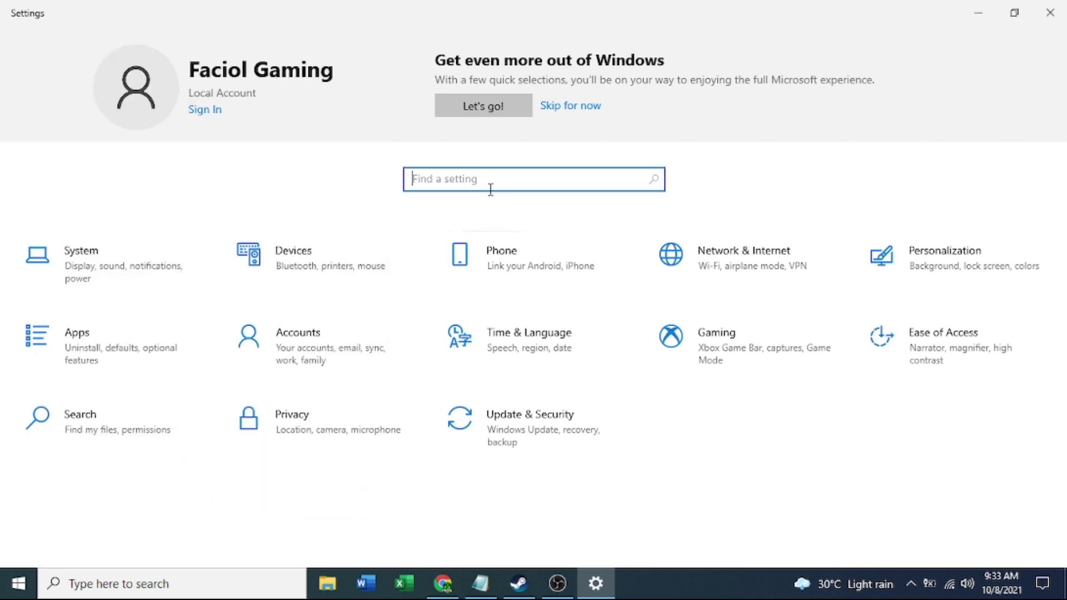
{"action": "type", "text": "game"}
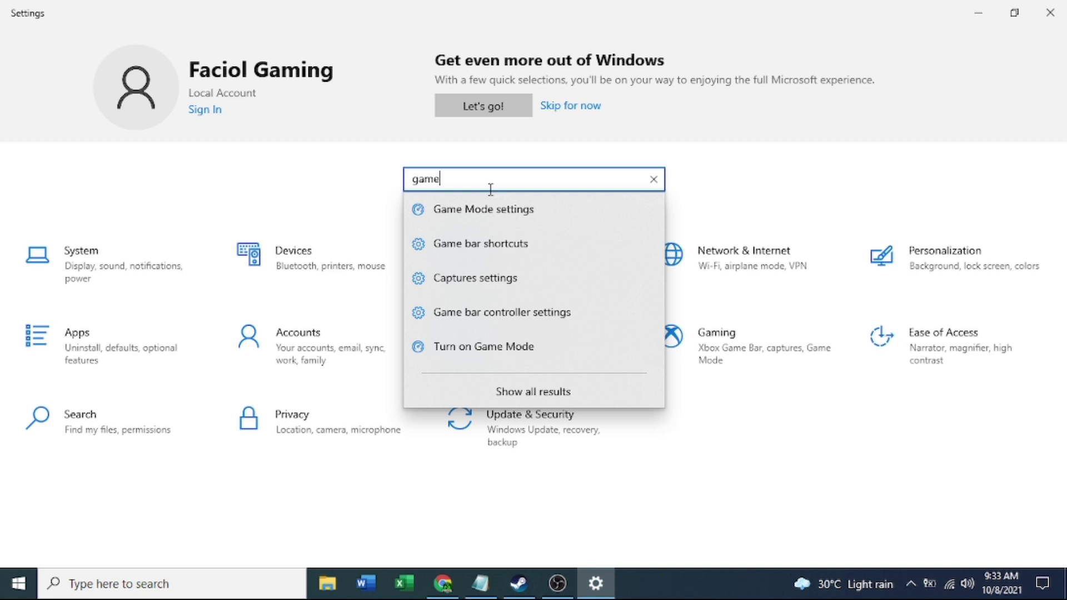
{"action": "left_click", "coordinate": [494, 209]}
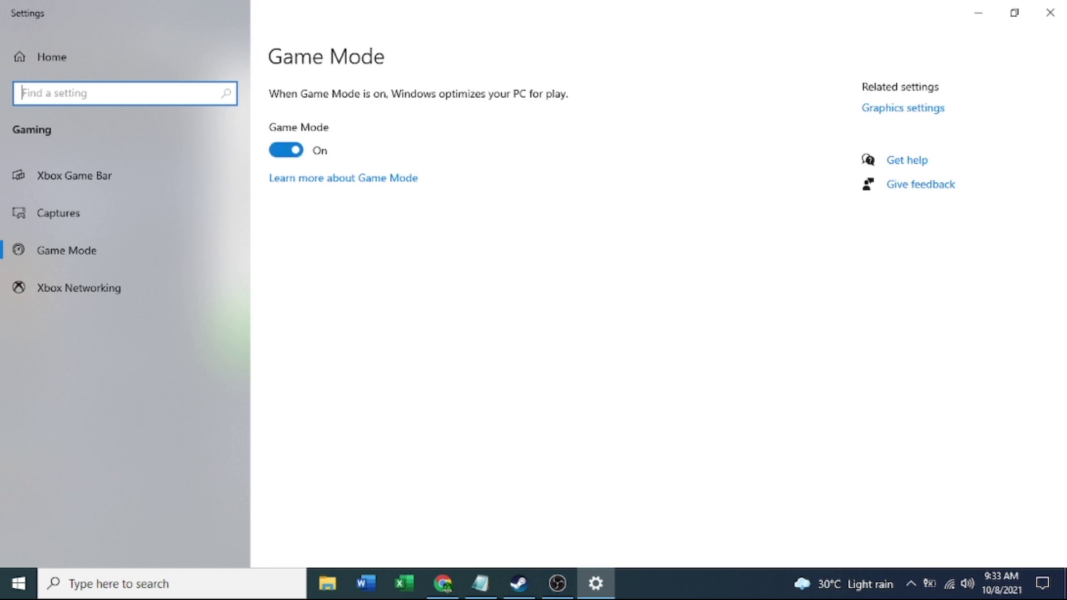
{"action": "left_click", "coordinate": [1052, 10]}
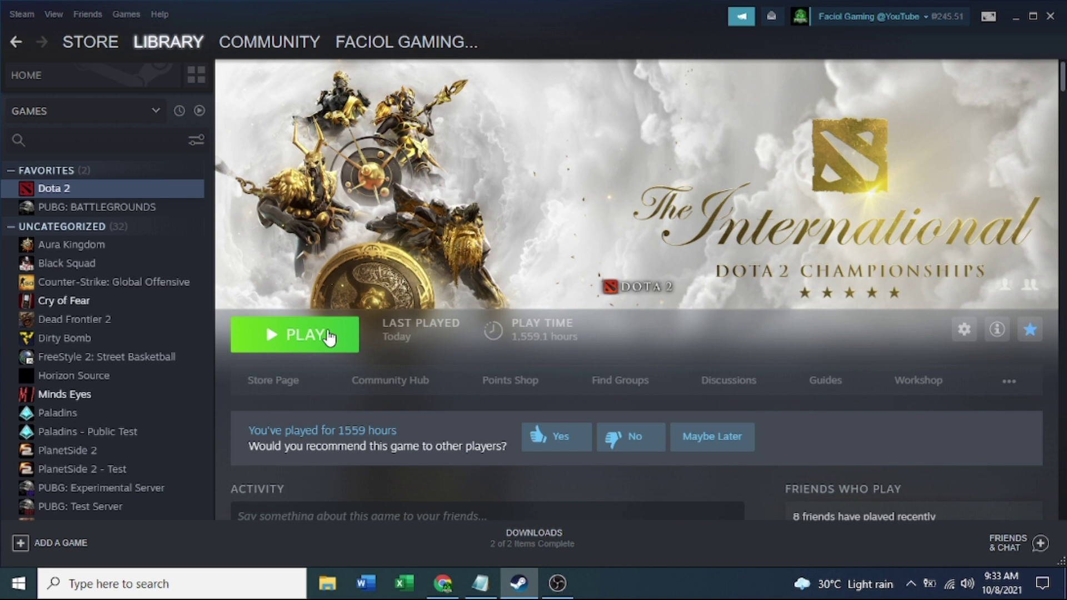
Step: Switch to Chrome to view the YouTube channel's uploaded videos
{"action": "left_click", "coordinate": [443, 583]}
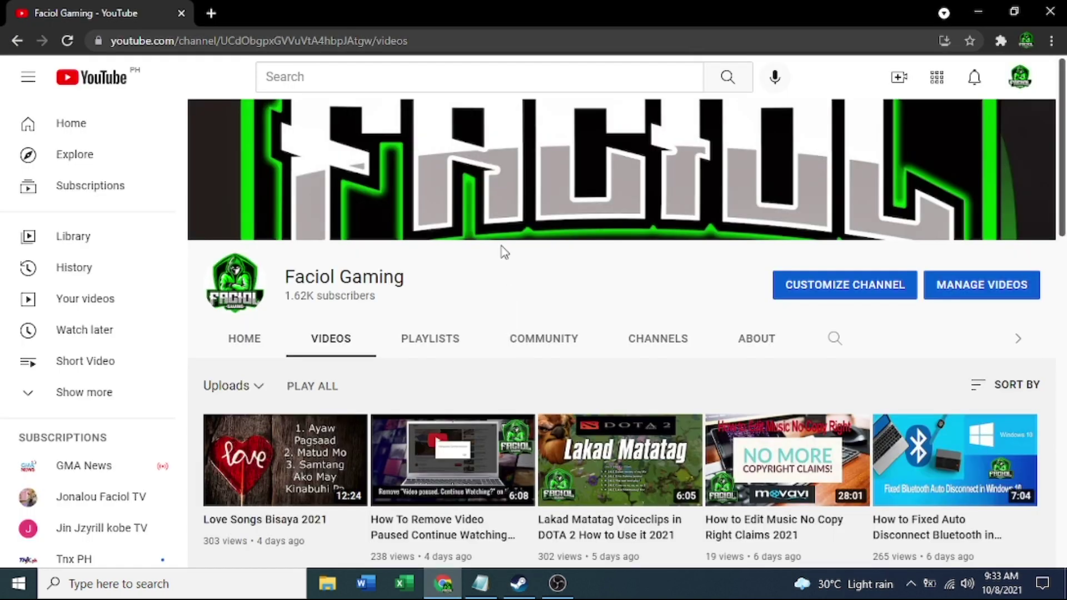